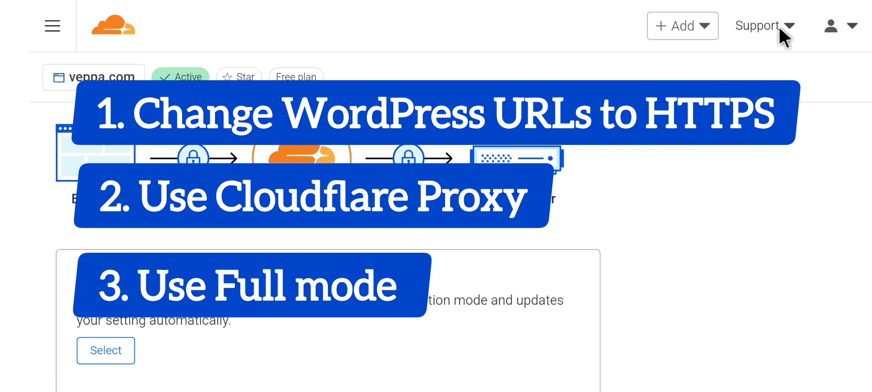
- Switch from the Cloudflare encryption mode page to the open WordPress admin tab of veppa.com
scroll(714, 185, "up", 2)
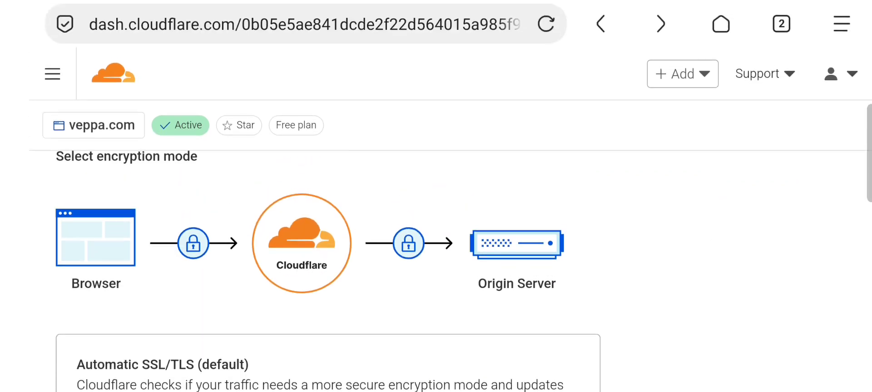
left_click(775, 30)
left_click(637, 125)
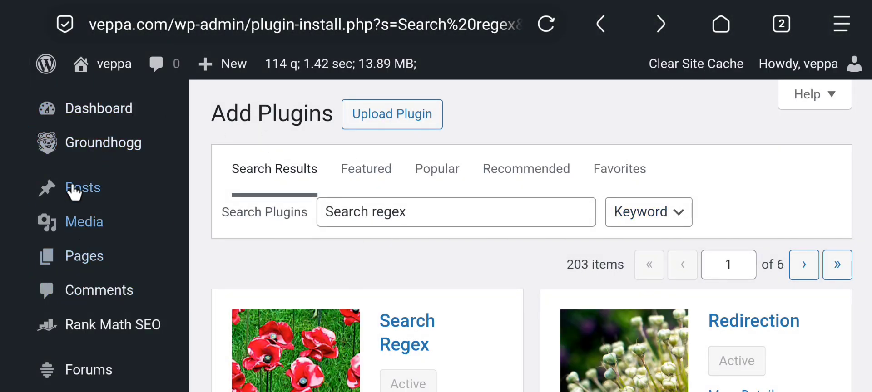
- Open the General settings page of the WordPress site
scroll(98, 273, "down", 4)
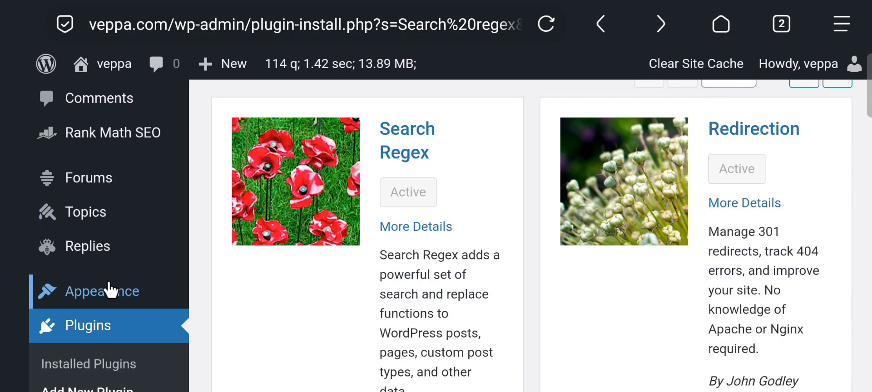
scroll(104, 305, "down", 3)
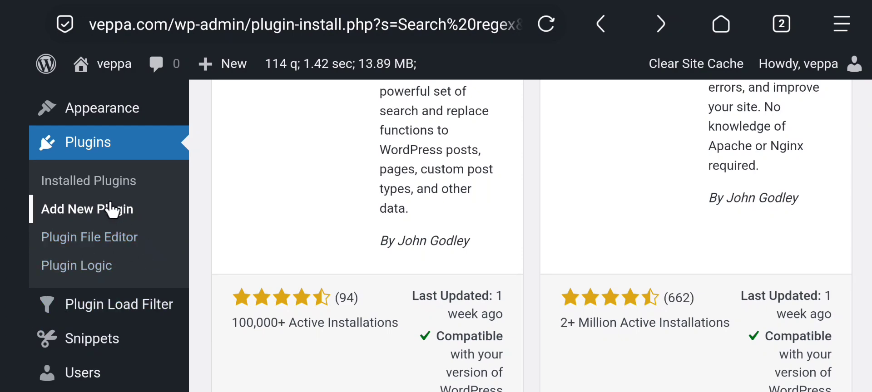
scroll(110, 208, "up", 3)
scroll(113, 183, "up", 5)
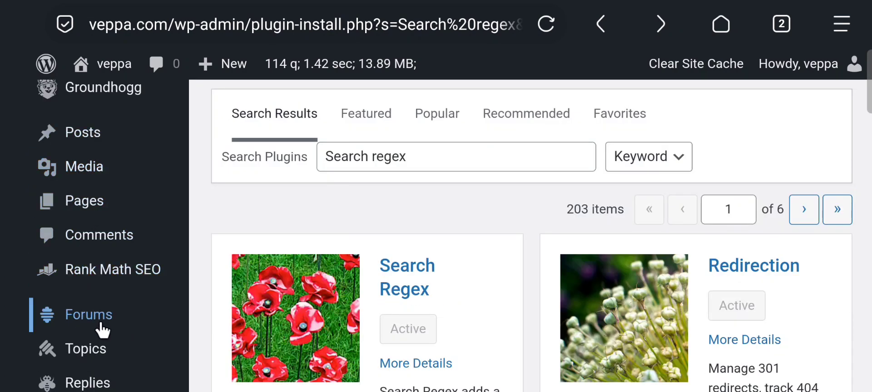
scroll(125, 202, "down", 7)
scroll(125, 202, "down", 4)
mouse_move(107, 307)
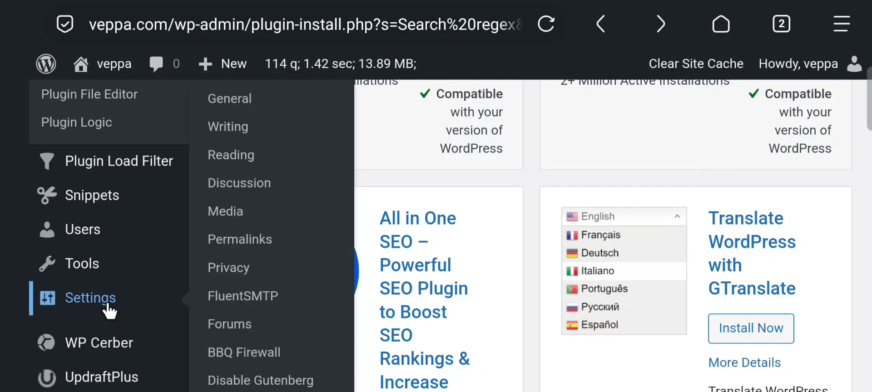
left_click(234, 100)
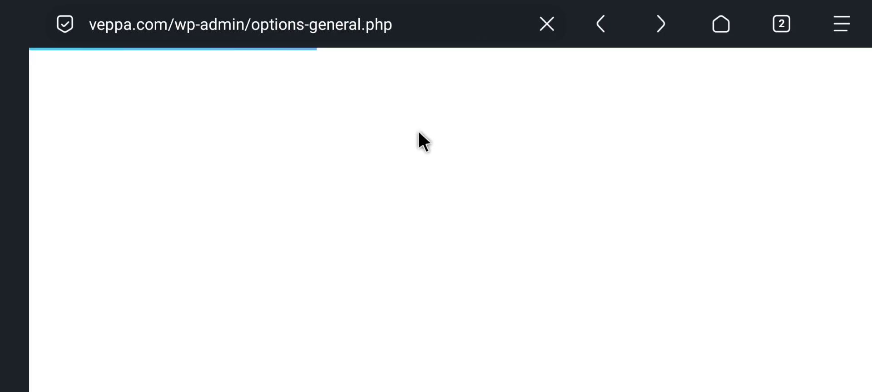
- Check whether the WordPress Address and Site Address URLs use the https protocol
scroll(389, 204, "down", 7)
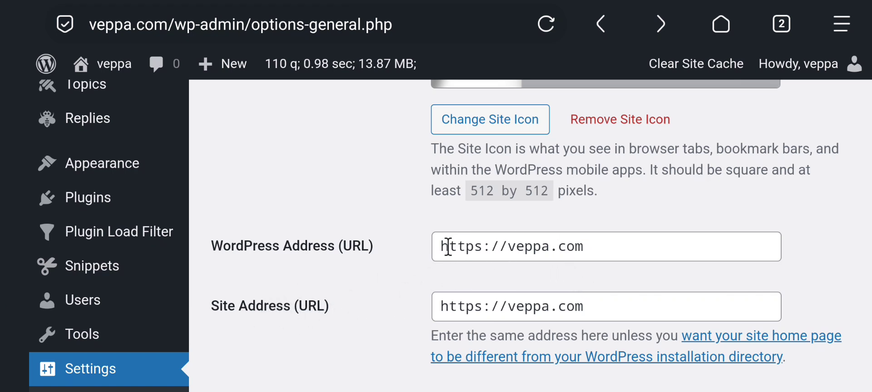
left_click_drag(448, 247, 489, 249)
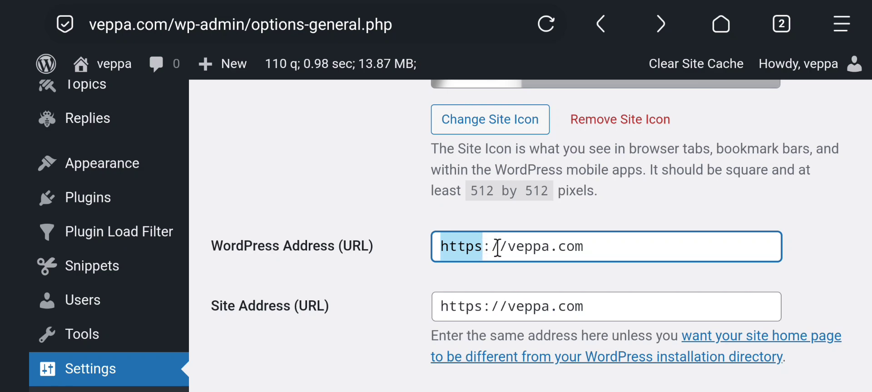
left_click(492, 249)
left_click(414, 257)
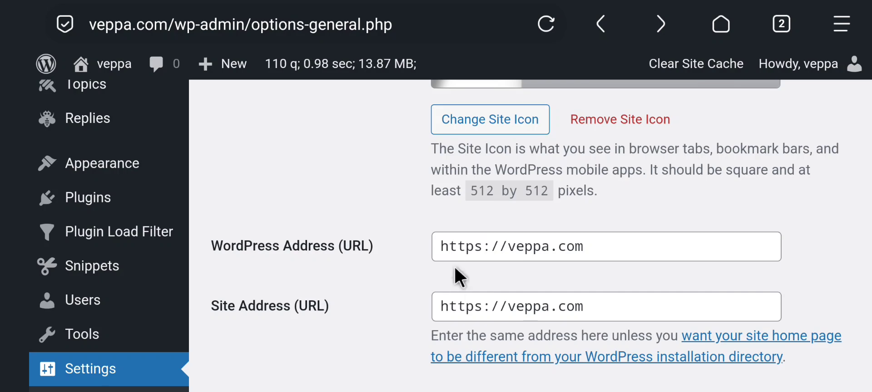
scroll(834, 304, "down", 4)
scroll(837, 306, "up", 4)
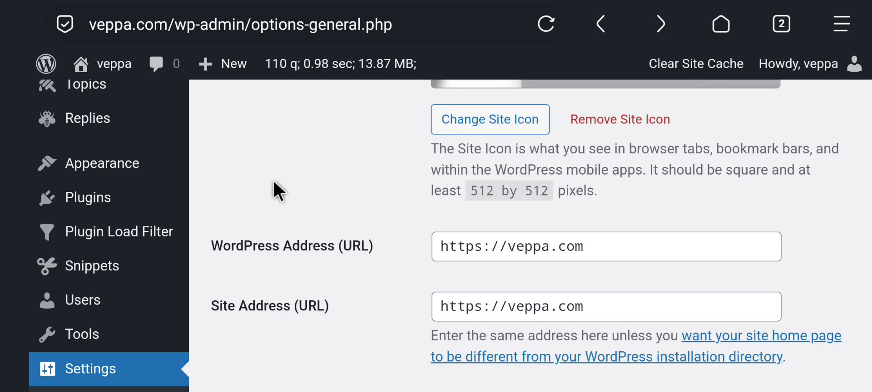
- Go to the page for adding new plugins and search the plugin directory for "Search regex"
scroll(155, 223, "up", 5)
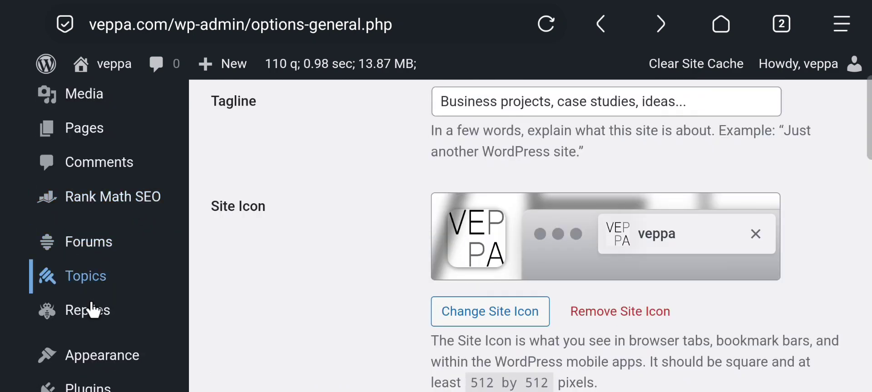
scroll(96, 314, "down", 5)
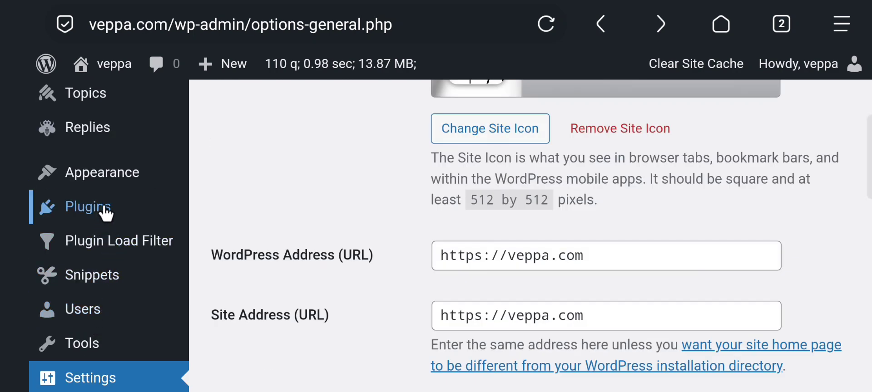
mouse_move(93, 216)
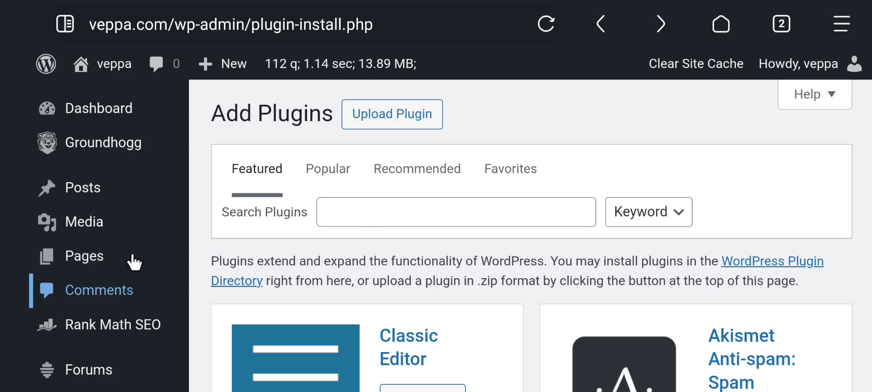
left_click(348, 211)
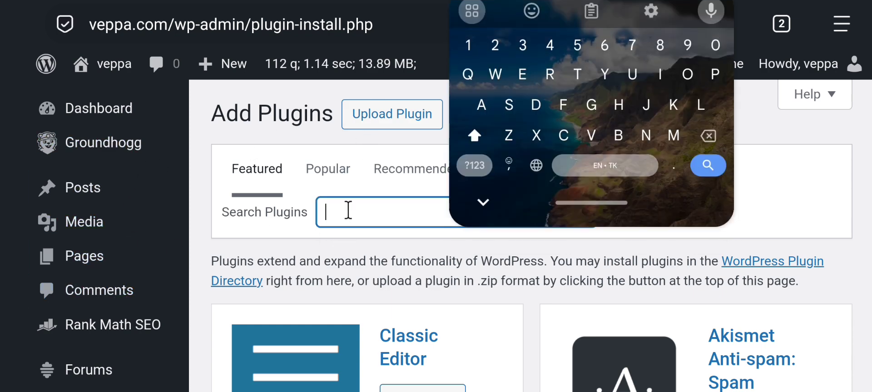
type("Search regex")
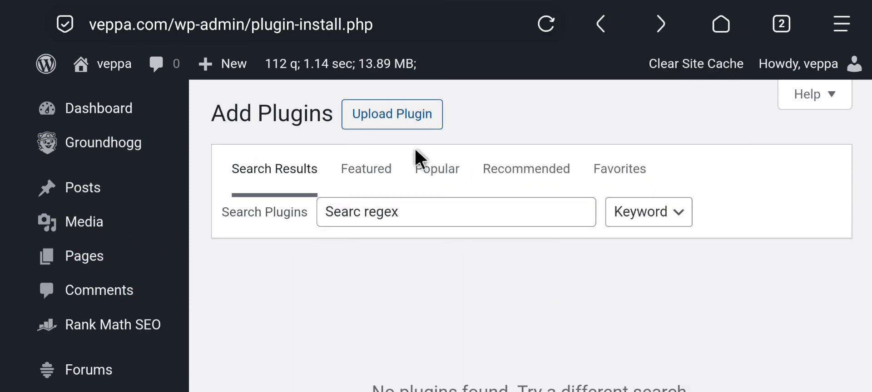
left_click(748, 130)
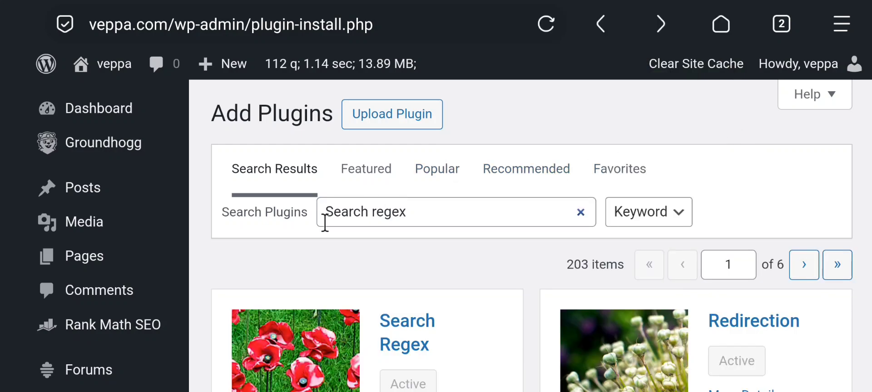
- Open the Search Regex plugin's details, read what its description says it can be used for, and close them
scroll(499, 273, "down", 3)
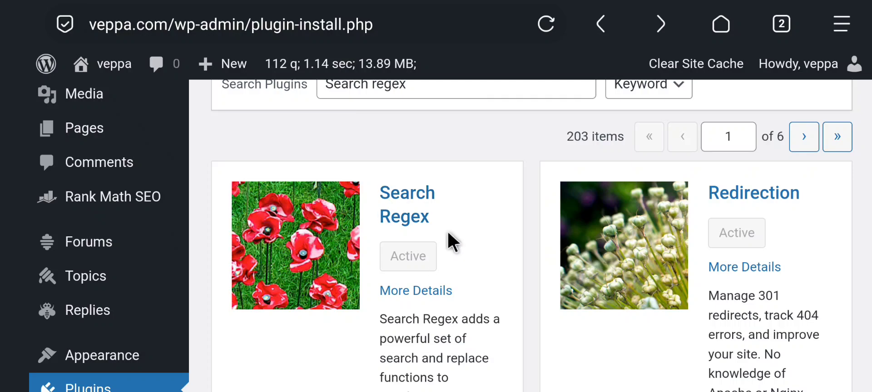
scroll(452, 241, "down", 2)
left_click(327, 168)
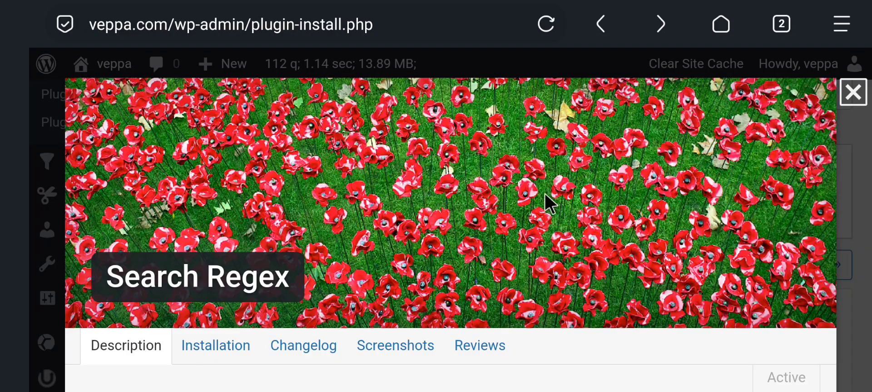
scroll(502, 224, "down", 7)
scroll(522, 232, "up", 6)
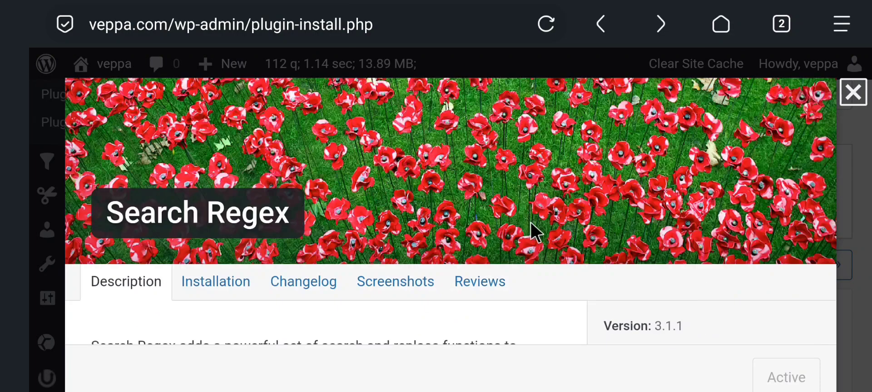
scroll(534, 232, "down", 5)
left_click_drag(101, 188, 325, 196)
left_click(375, 194)
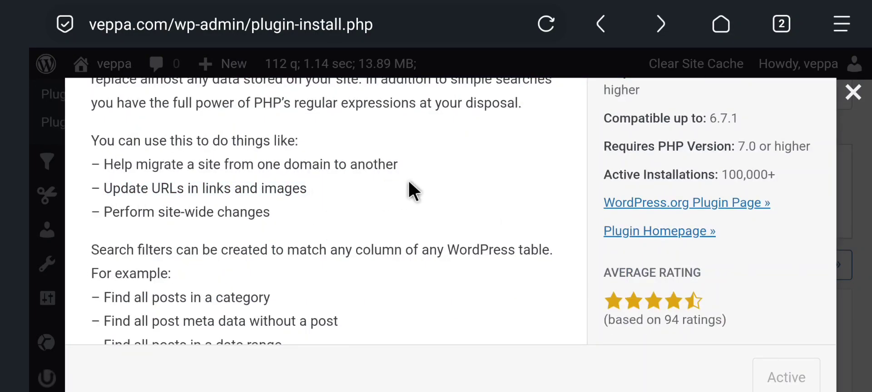
scroll(433, 194, "up", 5)
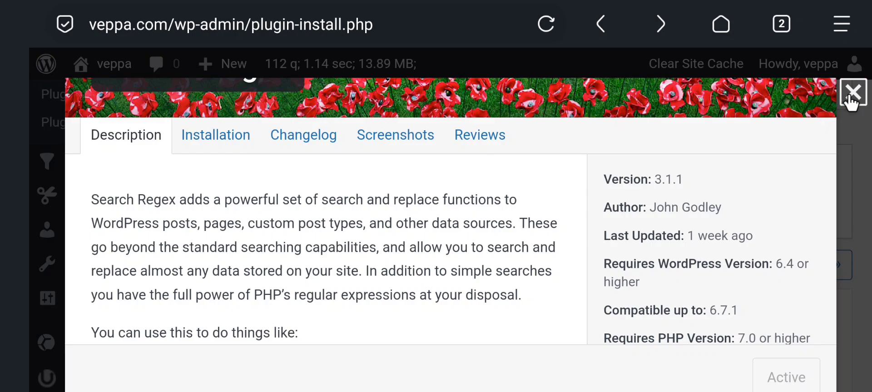
left_click(852, 99)
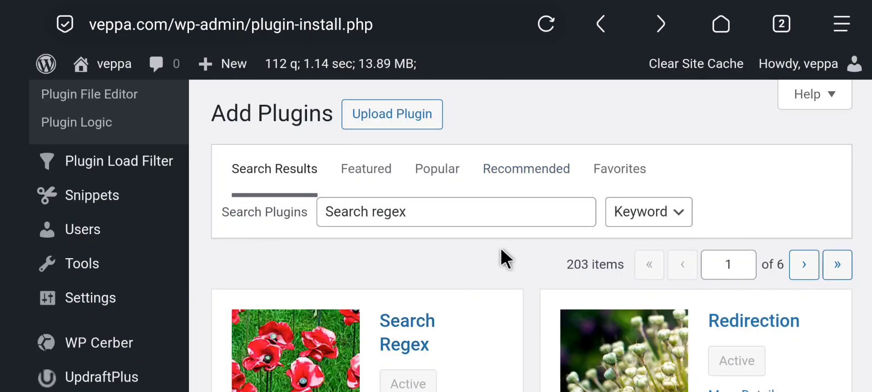
- Open the Search Regex tool from the WordPress admin's tools
scroll(50, 288, "down", 5)
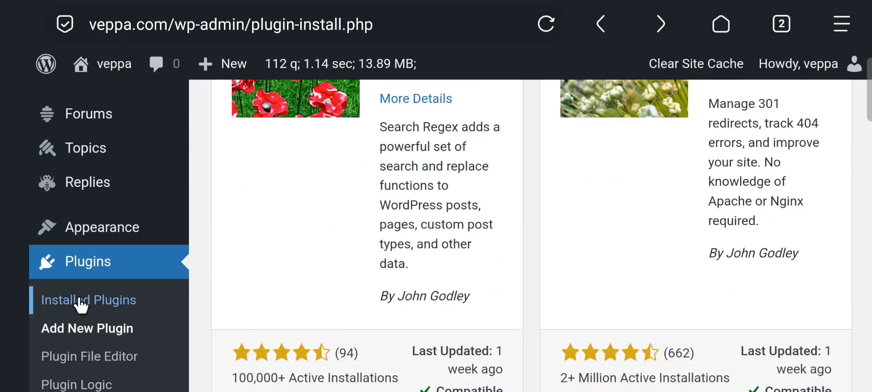
scroll(81, 305, "down", 4)
scroll(66, 338, "down", 2)
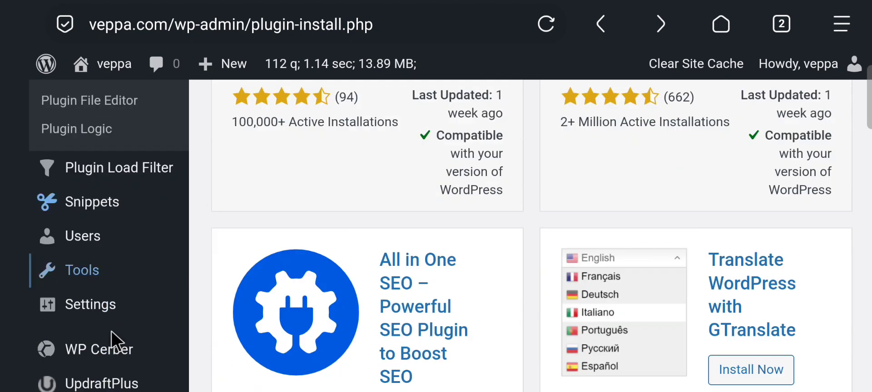
mouse_move(93, 278)
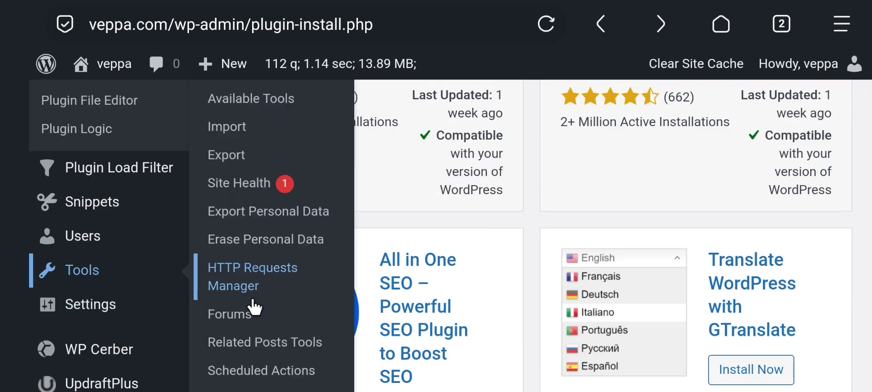
scroll(255, 308, "down", 5)
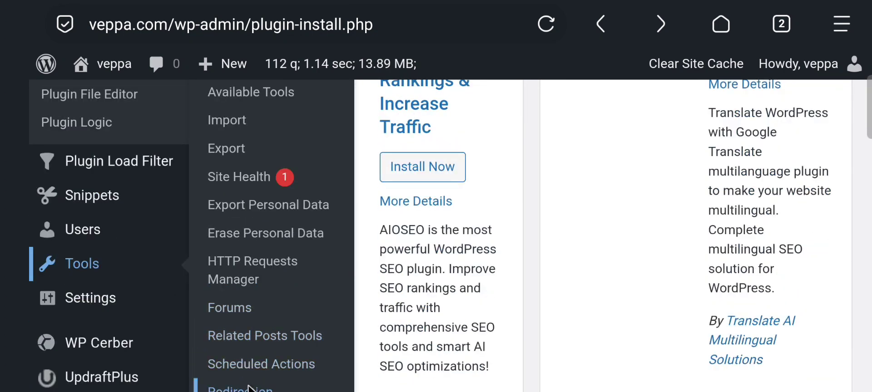
scroll(270, 307, "down", 3)
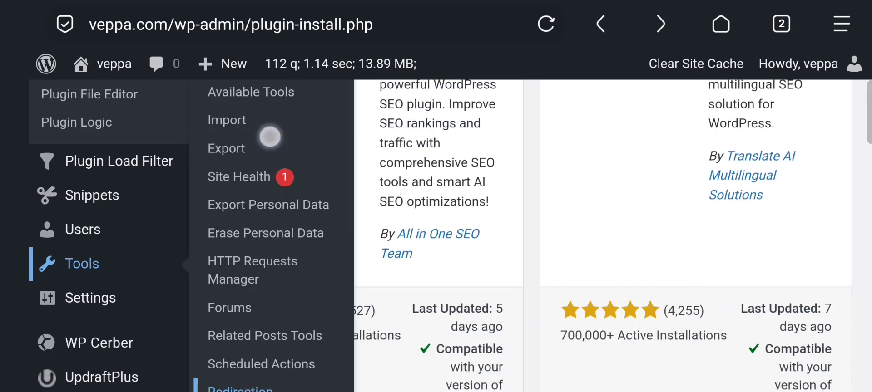
left_click(251, 367)
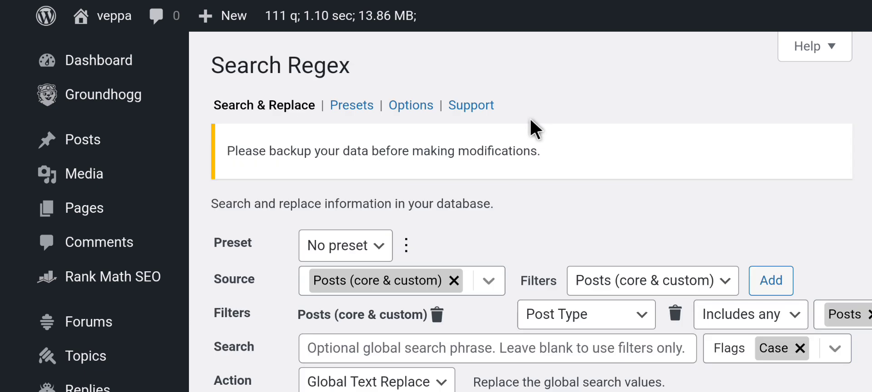
- Add Comments, Users, WordPress Options, Post Meta and User Meta to the search sources alongside Posts (core & custom)
scroll(563, 180, "down", 4)
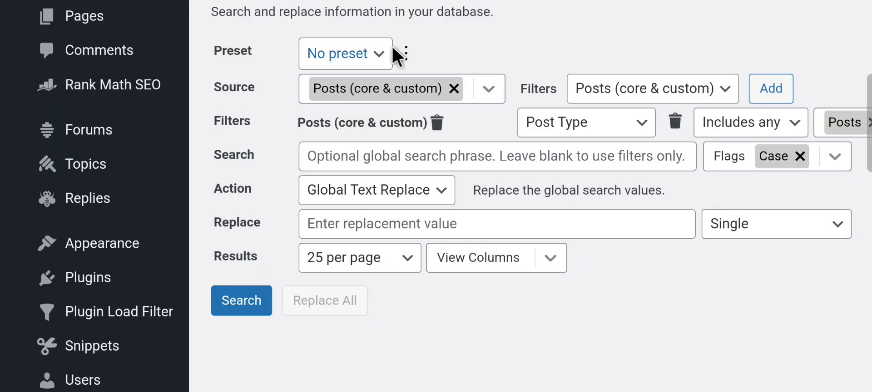
left_click(491, 91)
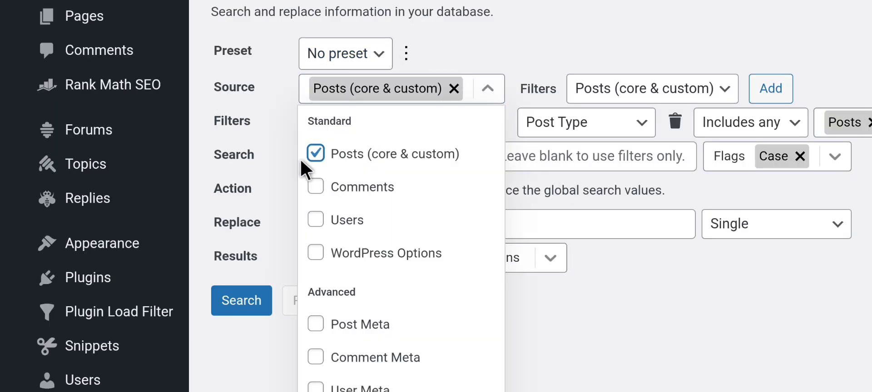
left_click(317, 186)
left_click(315, 220)
left_click(317, 256)
scroll(360, 259, "down", 3)
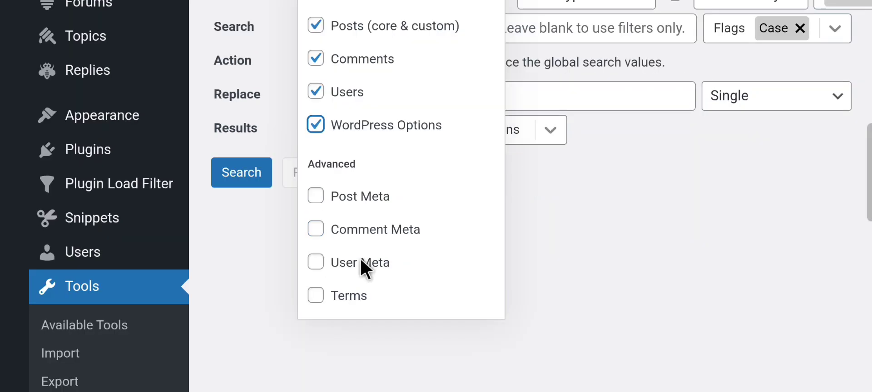
left_click(320, 205)
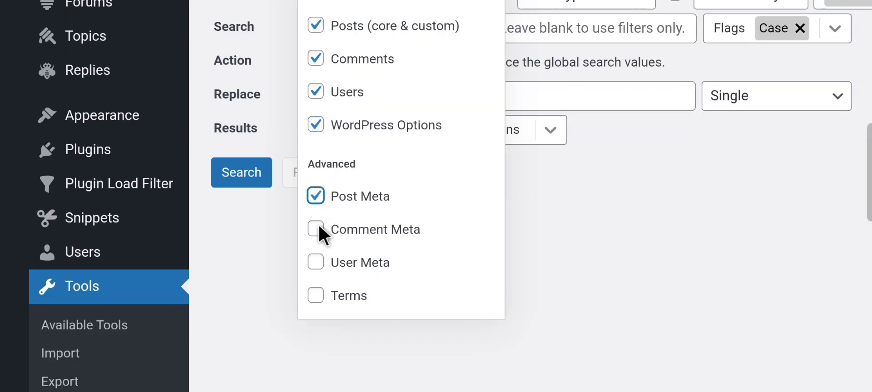
left_click(314, 264)
left_click(560, 274)
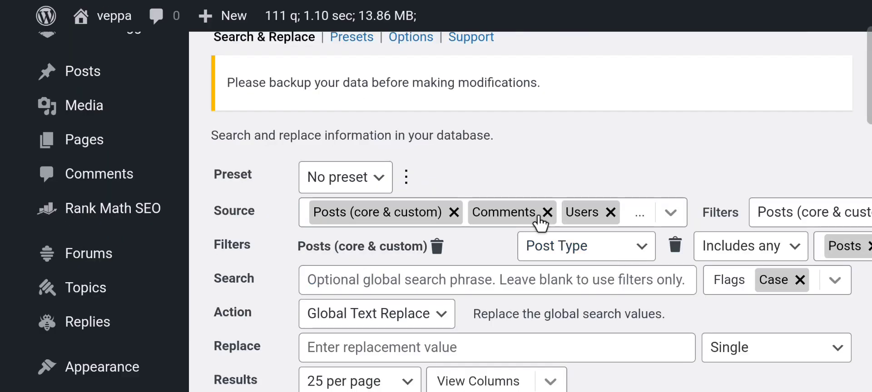
left_click_drag(763, 151, 656, 135)
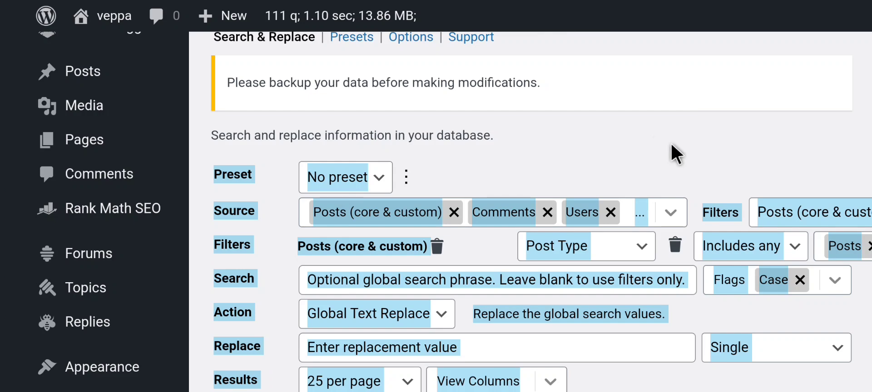
left_click(672, 143)
left_click(438, 246)
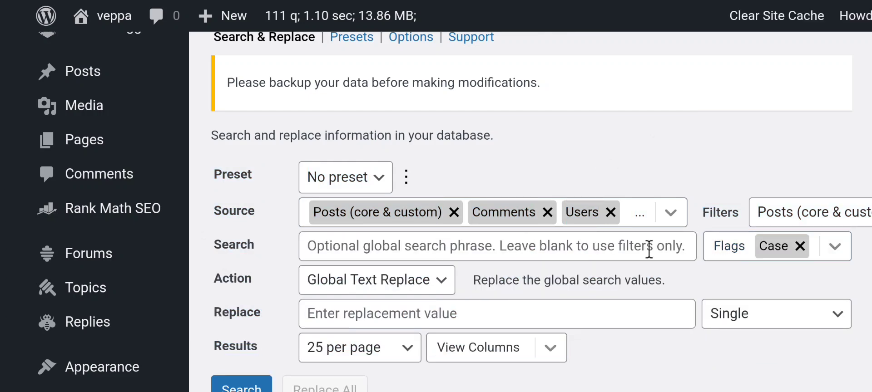
left_click(325, 251)
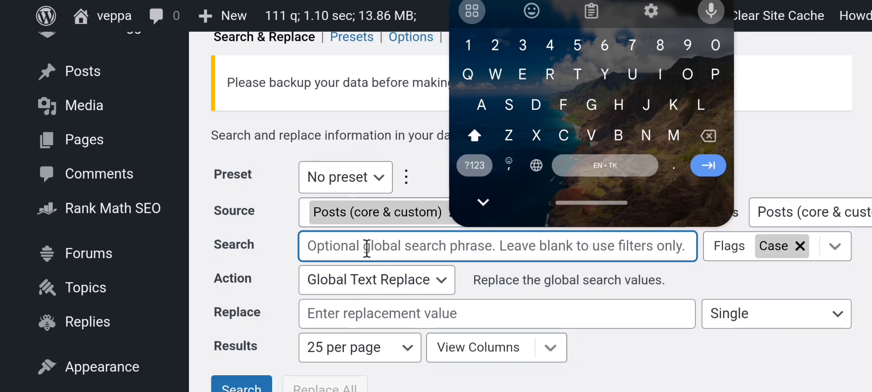
type("http://")
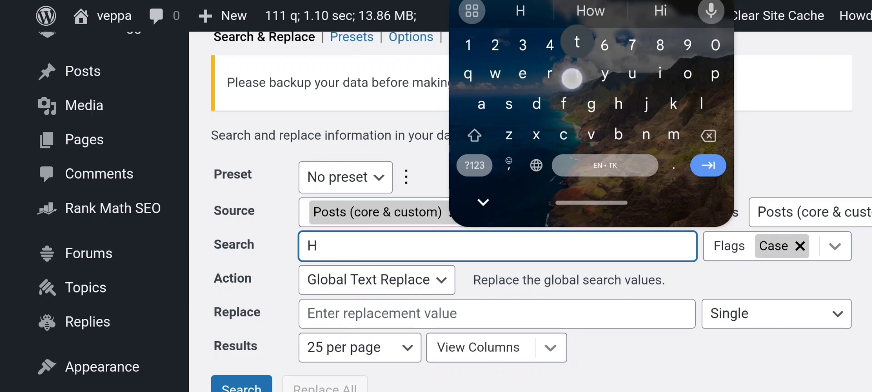
type("vepp")
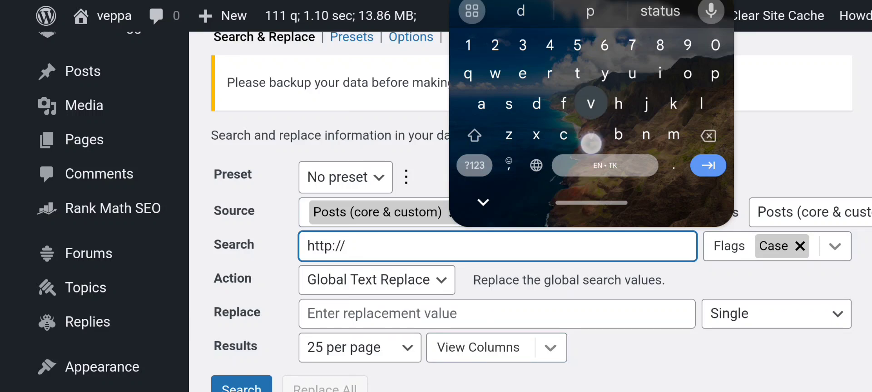
type("a")
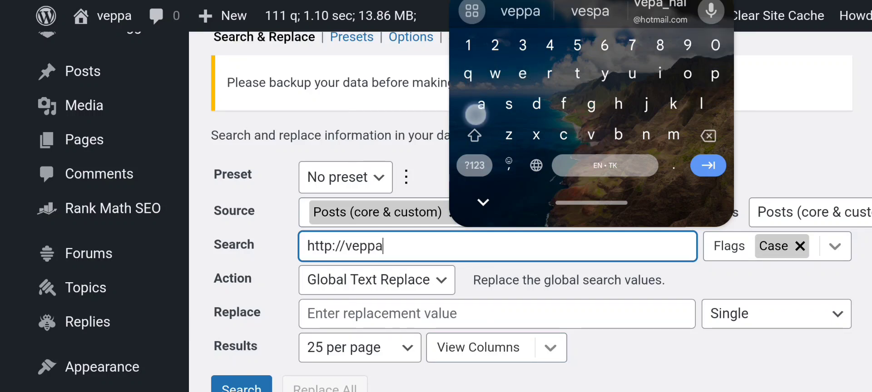
type(".")
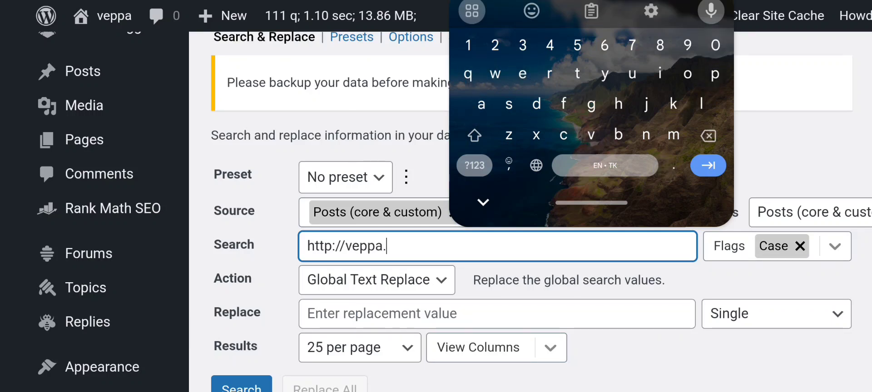
type("com")
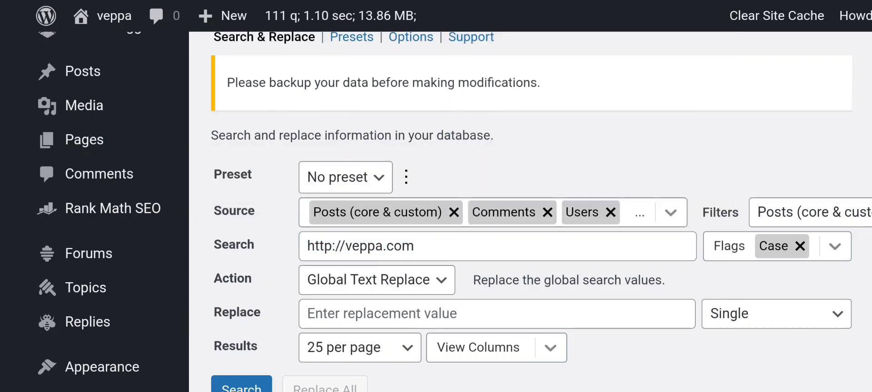
left_click(353, 313)
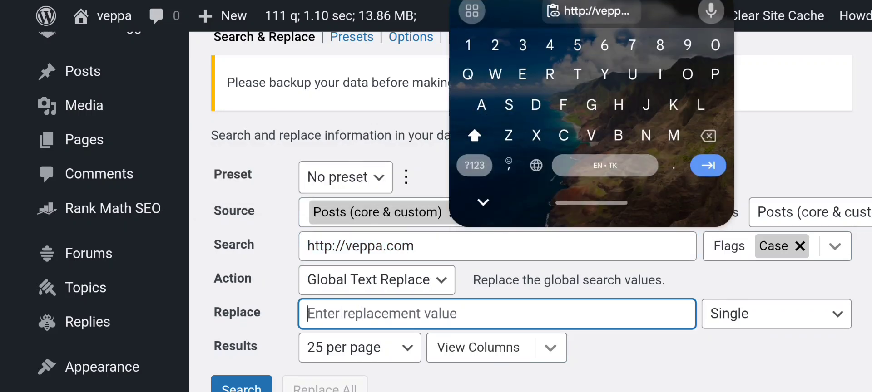
left_click(591, 11)
left_click(327, 317)
left_click_drag(327, 342, 331, 341)
type("s")
left_click(648, 365)
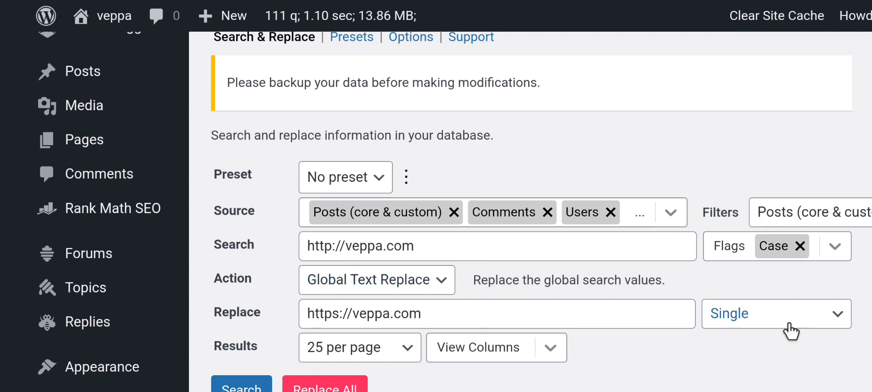
- Remove the Case flag from the search and run it to preview the matching database rows
left_click(800, 245)
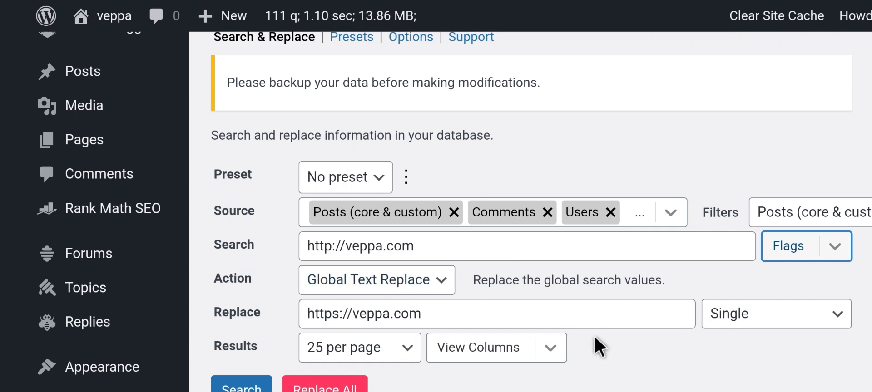
scroll(622, 313, "down", 1)
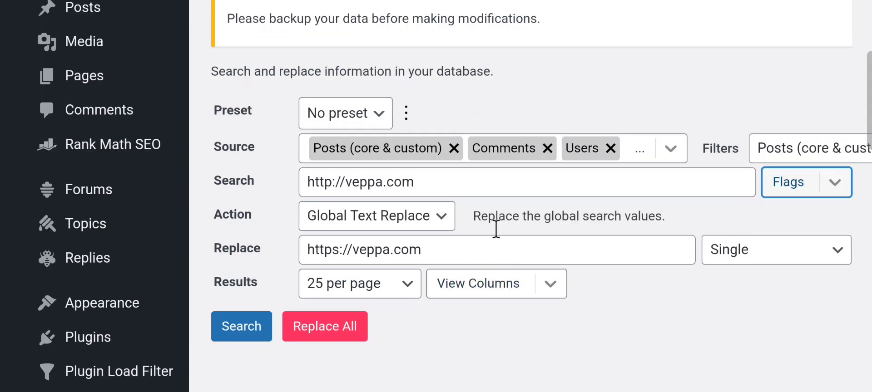
left_click(245, 327)
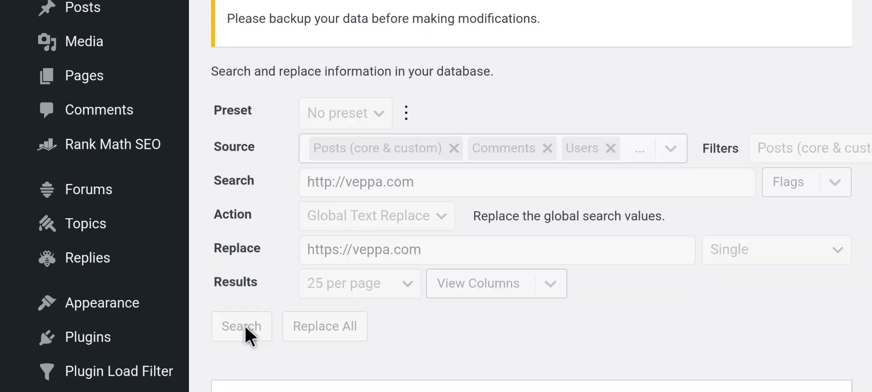
- Examine the matched rows and their highlighted URL replacements, and compare them with the chosen sources and search settings
scroll(270, 243, "down", 2)
scroll(271, 244, "down", 2)
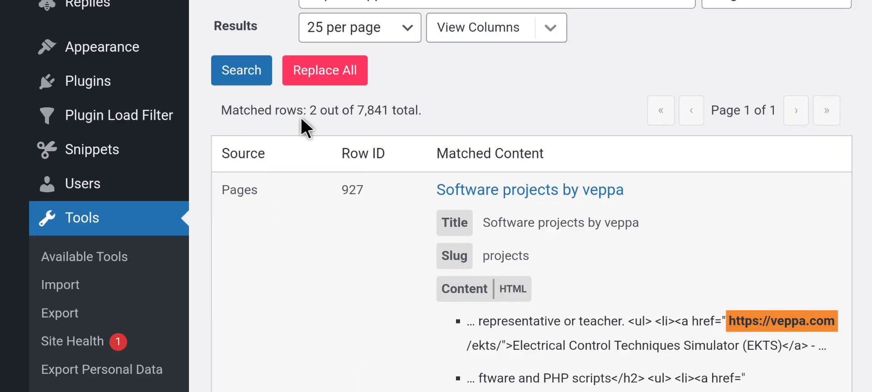
scroll(388, 180, "down", 2)
scroll(388, 205, "down", 3)
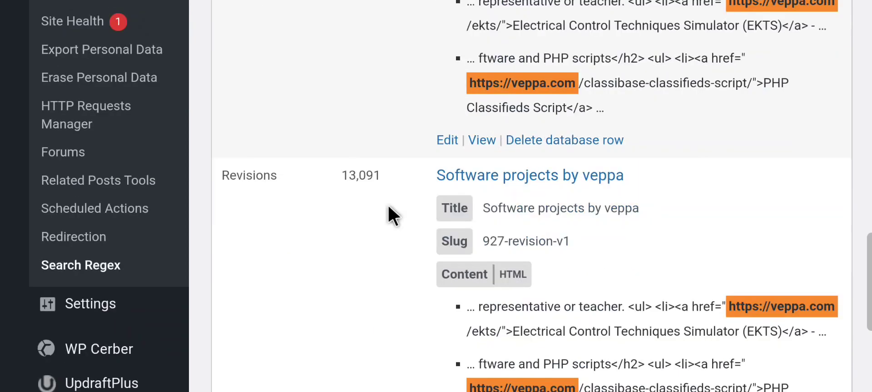
scroll(395, 204, "up", 2)
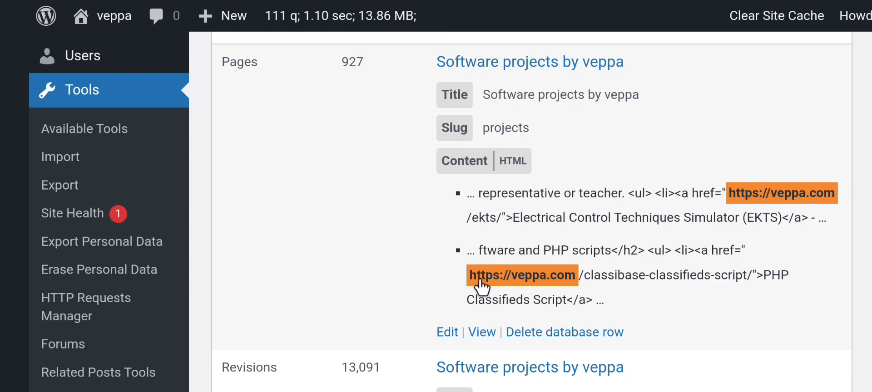
scroll(642, 278, "down", 3)
scroll(644, 277, "down", 5)
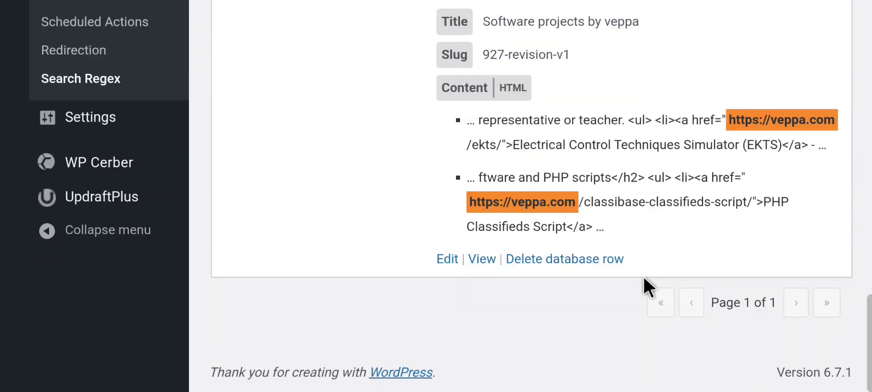
scroll(644, 277, "up", 15)
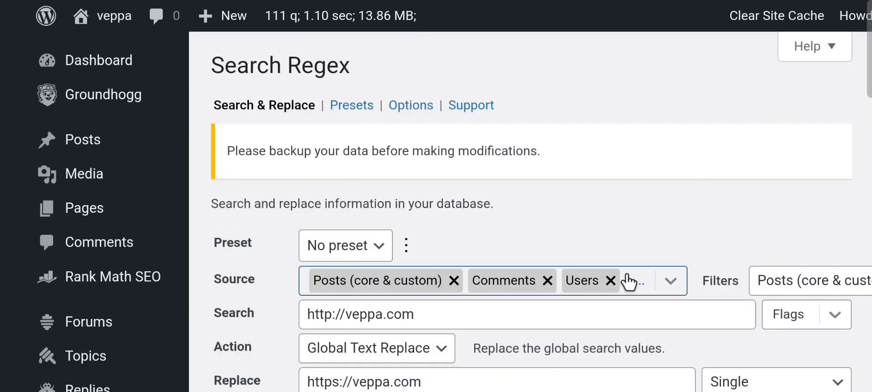
scroll(586, 211, "down", 2)
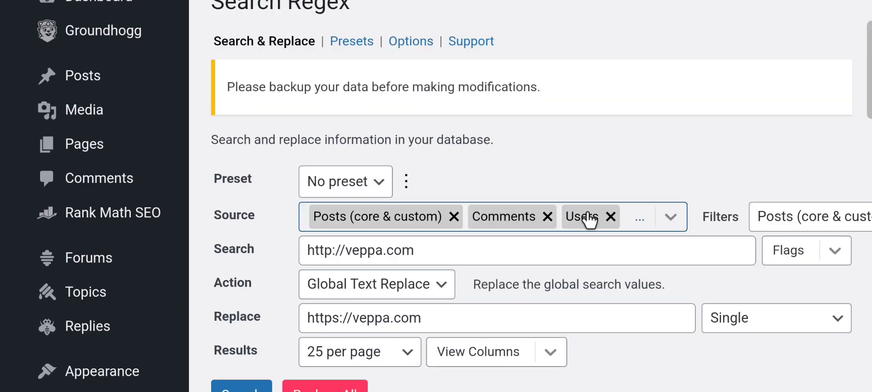
scroll(573, 274, "down", 5)
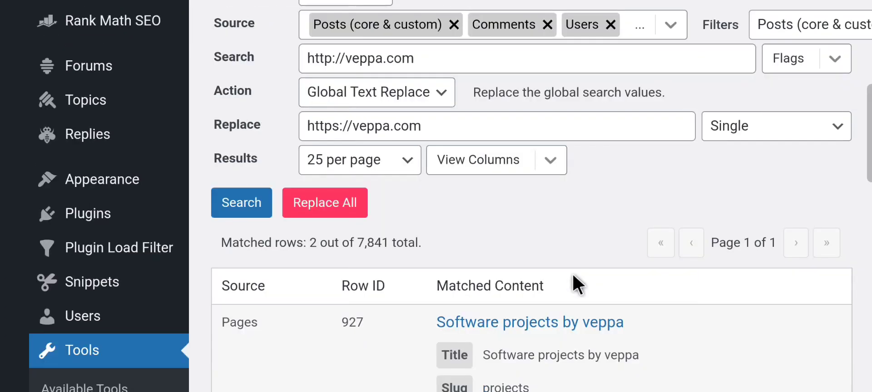
scroll(390, 317, "down", 3)
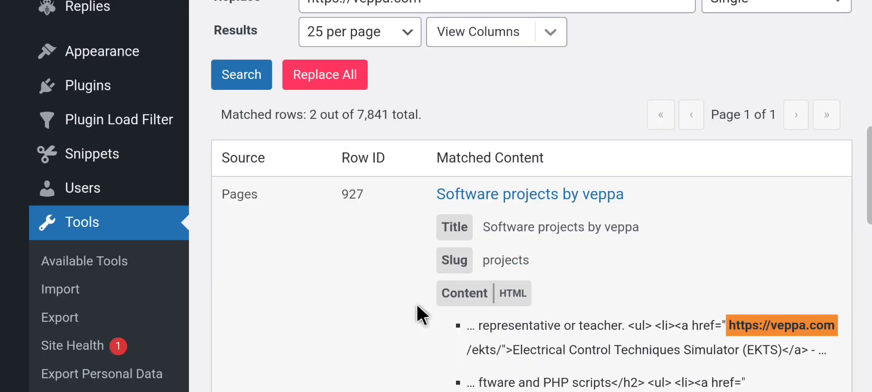
scroll(405, 291, "down", 3)
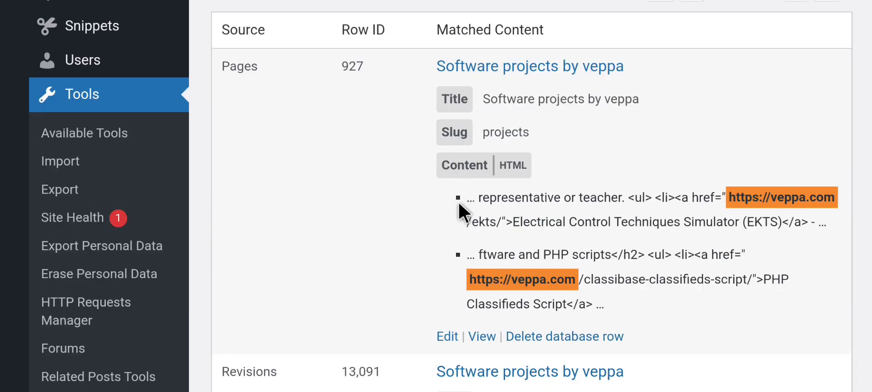
scroll(627, 252, "up", 3)
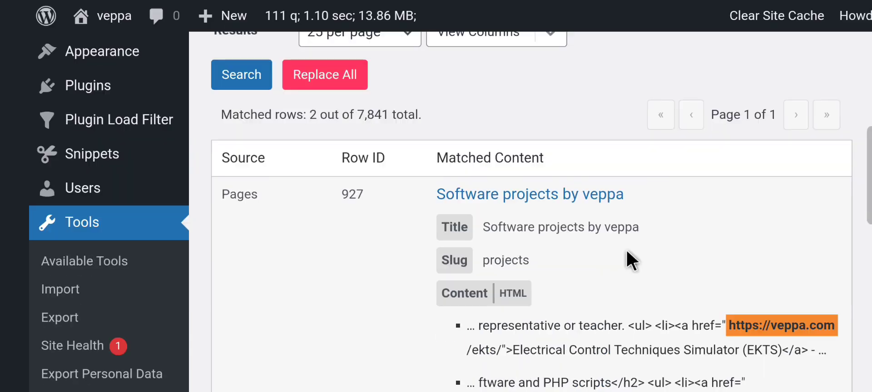
scroll(628, 252, "up", 3)
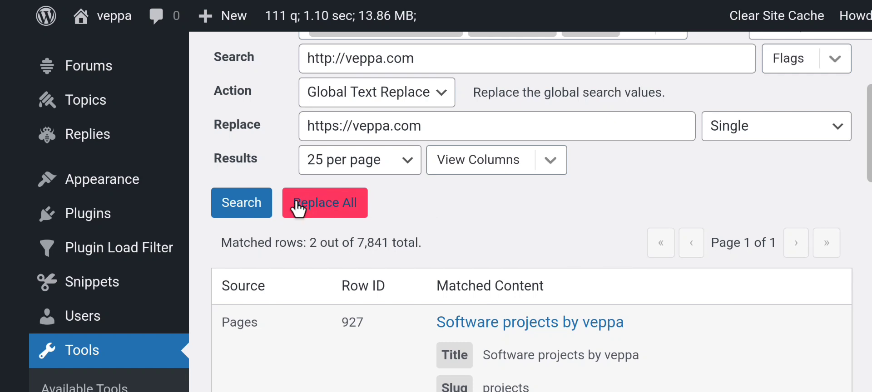
left_click(339, 206)
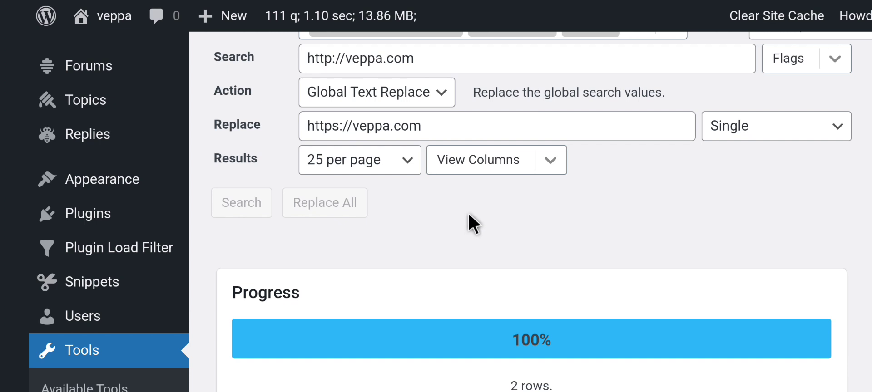
scroll(468, 215, "down", 3)
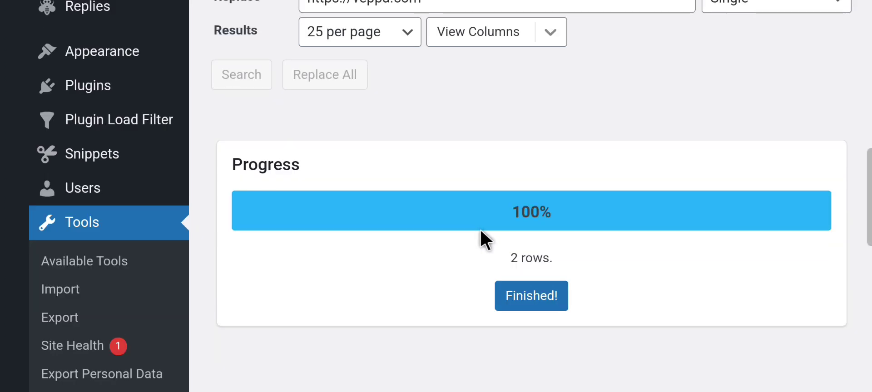
left_click(538, 294)
scroll(411, 202, "up", 5)
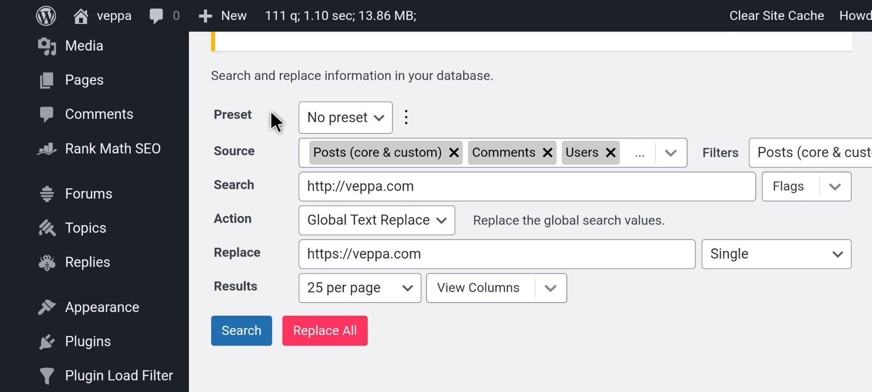
- Switch to the Cloudflare dashboard in the other browser tab and open the DNS section for veppa.com
scroll(701, 123, "up", 2)
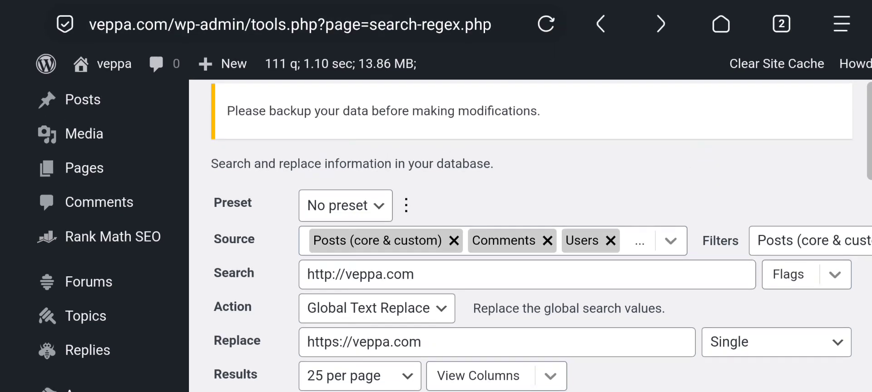
left_click(781, 24)
left_click(599, 81)
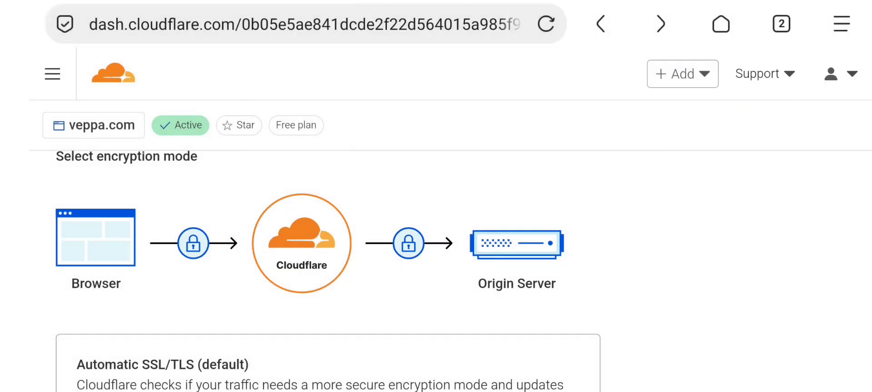
left_click(52, 77)
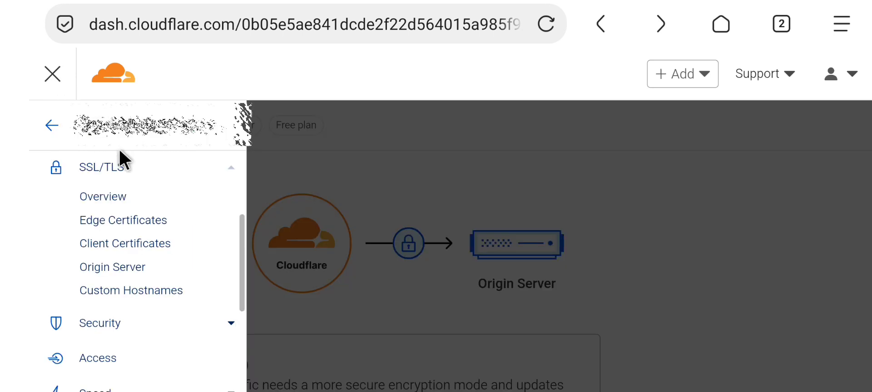
scroll(130, 245, "up", 4)
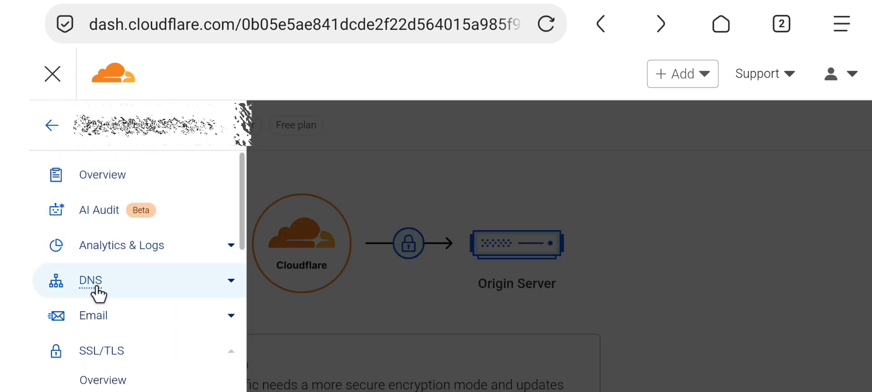
left_click(52, 84)
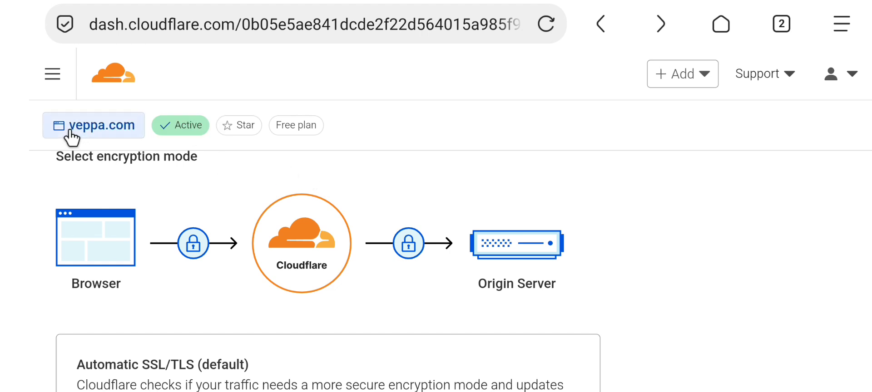
left_click(52, 73)
left_click(91, 284)
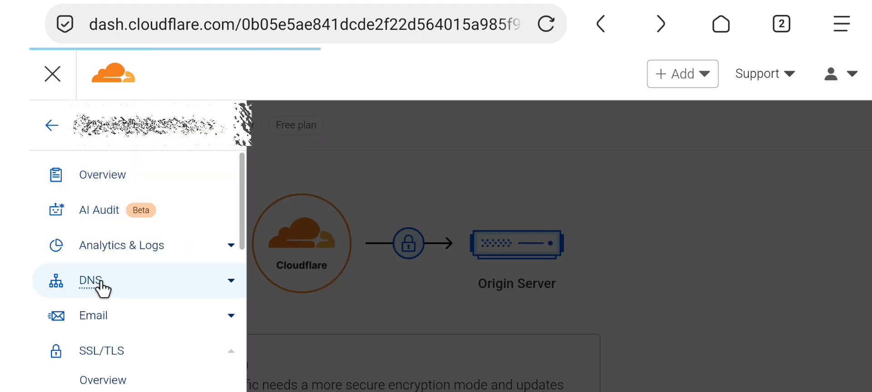
- Open the A record named veppa.com for editing in the DNS records and inspect its proxy status setting
scroll(360, 214, "down", 10)
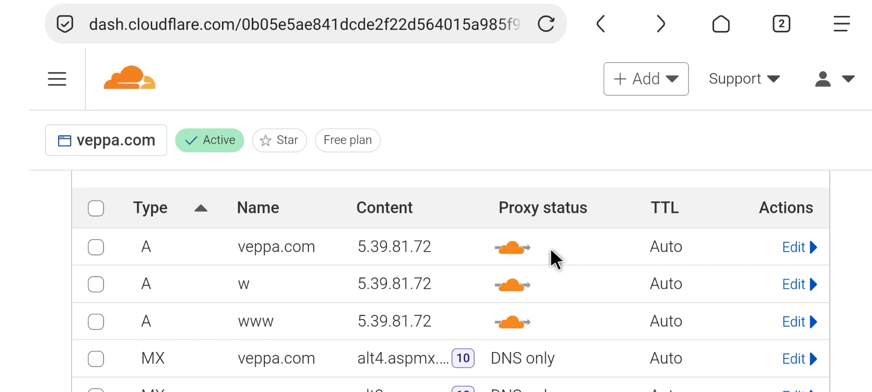
left_click(794, 248)
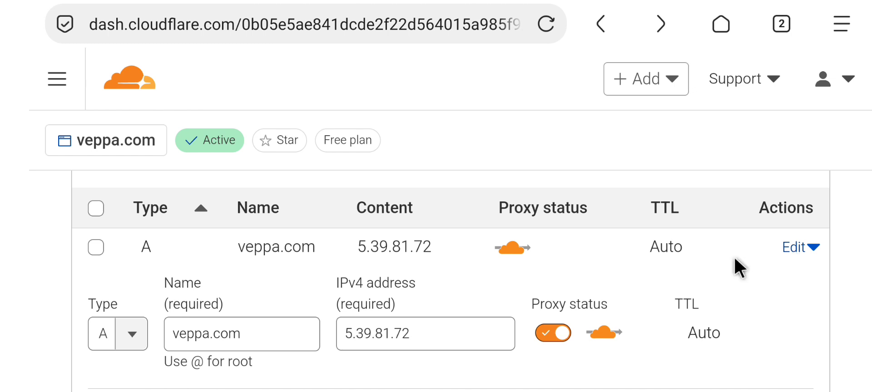
scroll(614, 282, "down", 4)
scroll(571, 228, "up", 3)
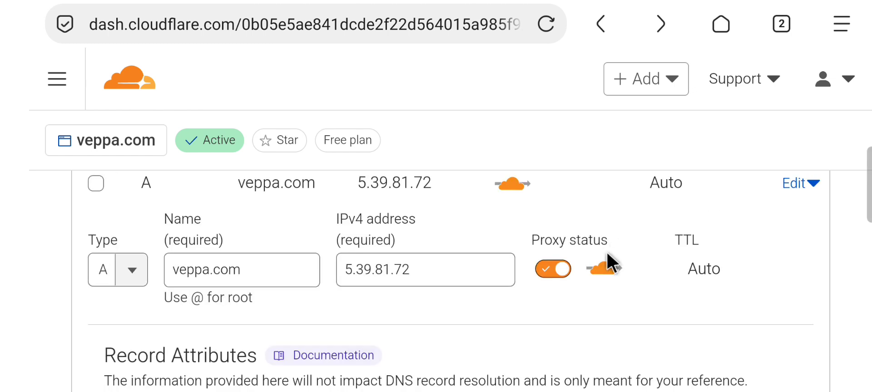
- Switch the proxy status of the veppa.com A record off and back on, and close the record without saving
left_click(557, 271)
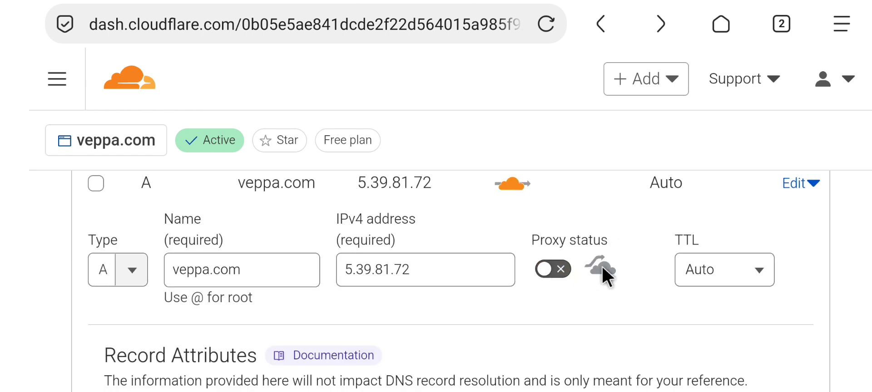
left_click(562, 272)
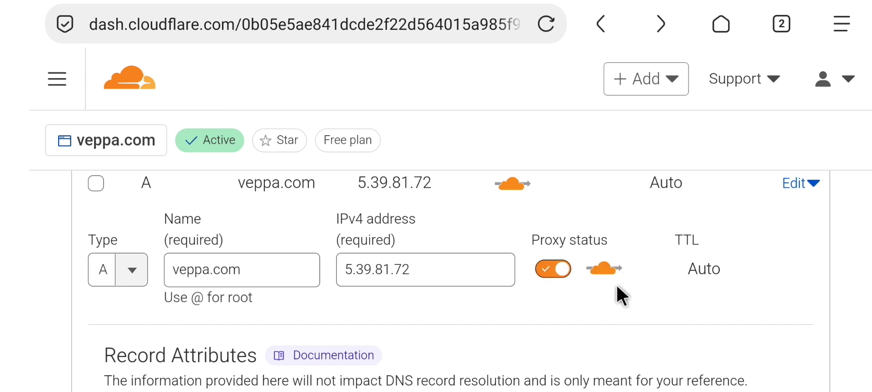
scroll(616, 285, "up", 3)
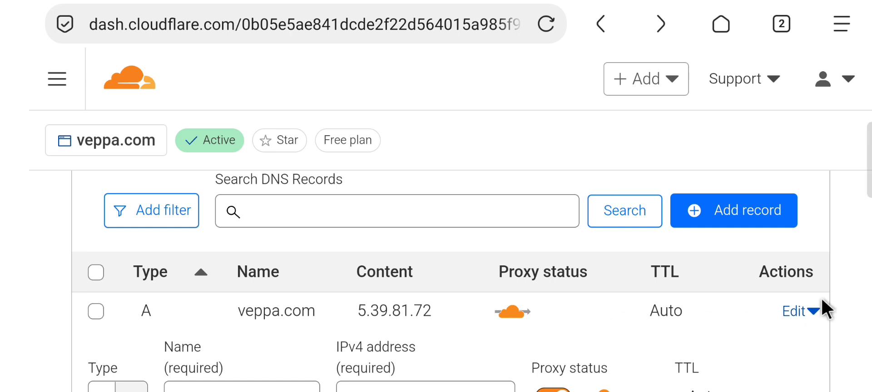
left_click(794, 312)
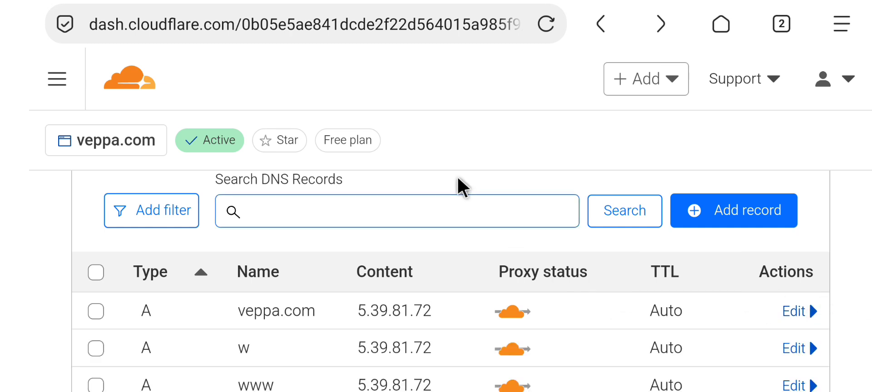
- Look through the DNS records for veppa.com and compare their types and proxy statuses
scroll(696, 293, "down", 6)
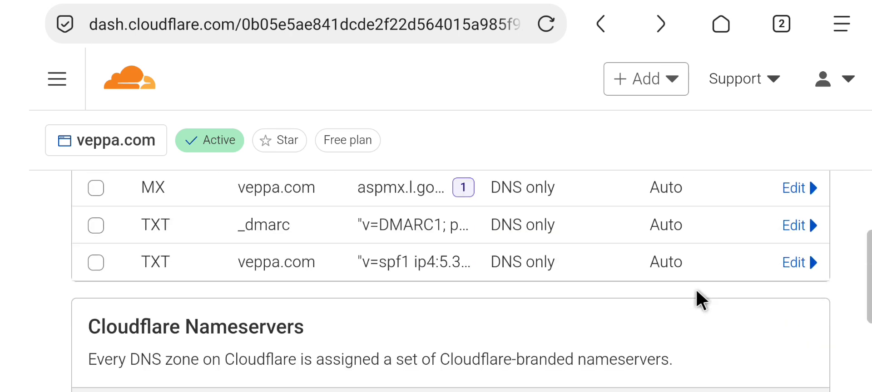
scroll(696, 289, "down", 4)
scroll(697, 288, "up", 10)
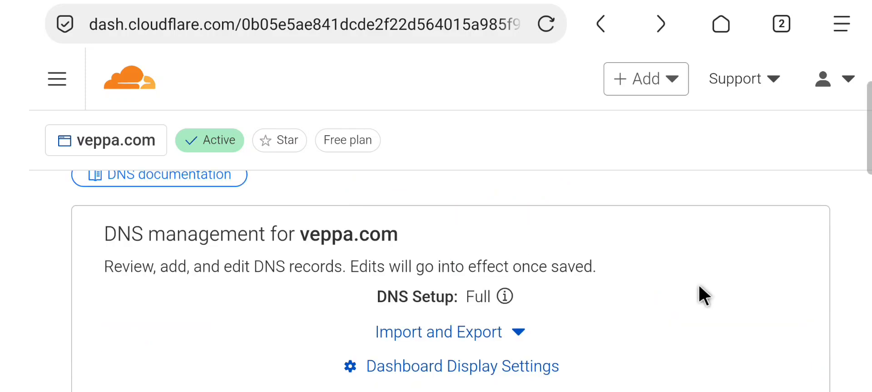
scroll(699, 285, "down", 5)
scroll(701, 291, "up", 3)
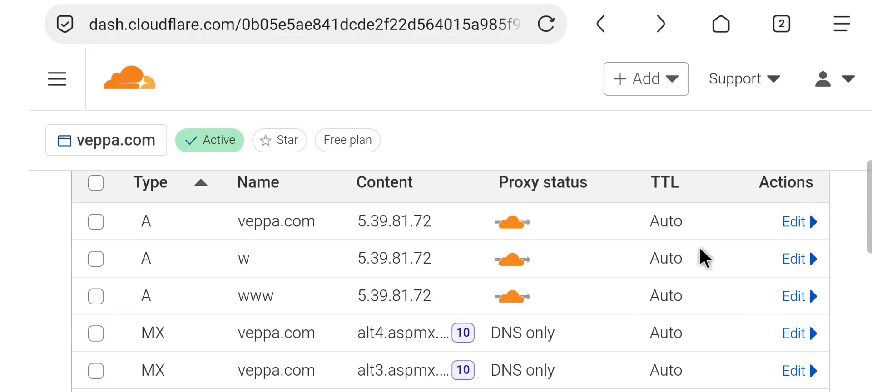
scroll(486, 168, "up", 2)
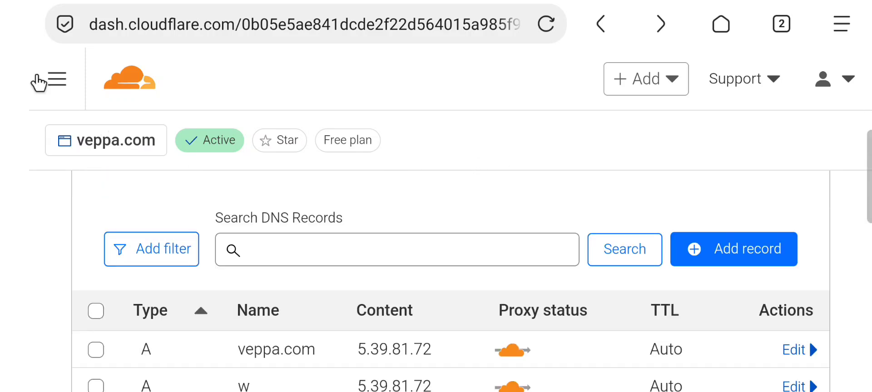
- Open the SSL/TLS overview page for veppa.com
left_click(38, 79)
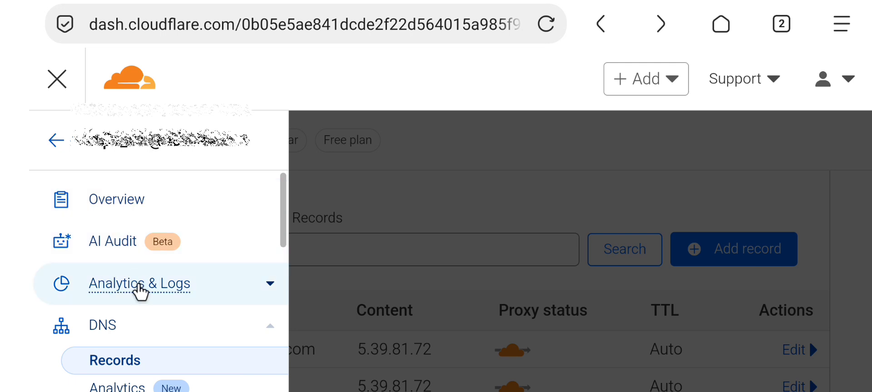
scroll(140, 290, "down", 10)
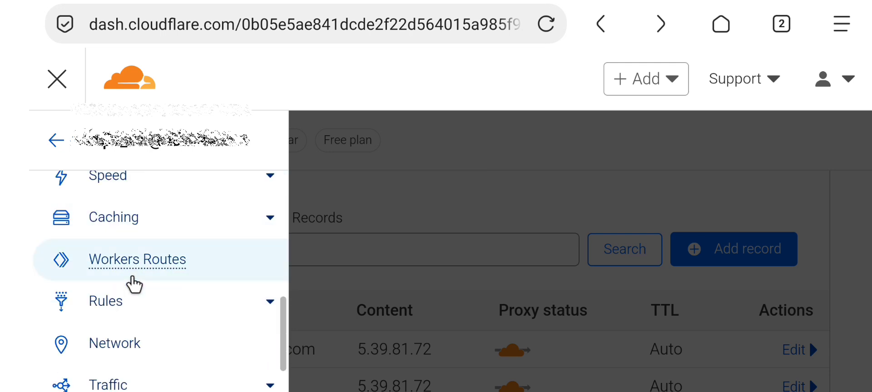
scroll(139, 259, "down", 2)
scroll(138, 278, "up", 8)
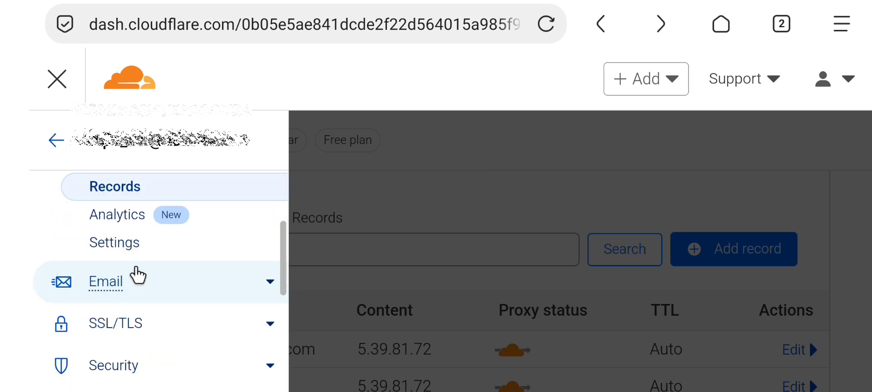
left_click(128, 329)
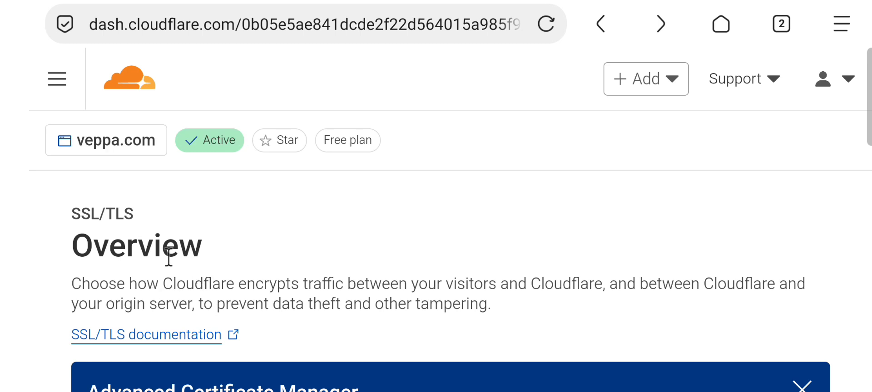
- Dismiss the Advanced Certificate Manager banner and inspect the current encryption mode in the SSL/TLS encryption section
scroll(495, 272, "down", 3)
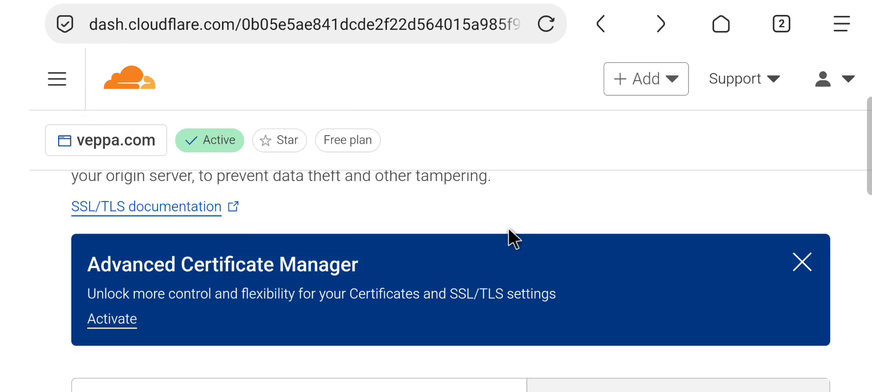
left_click(802, 262)
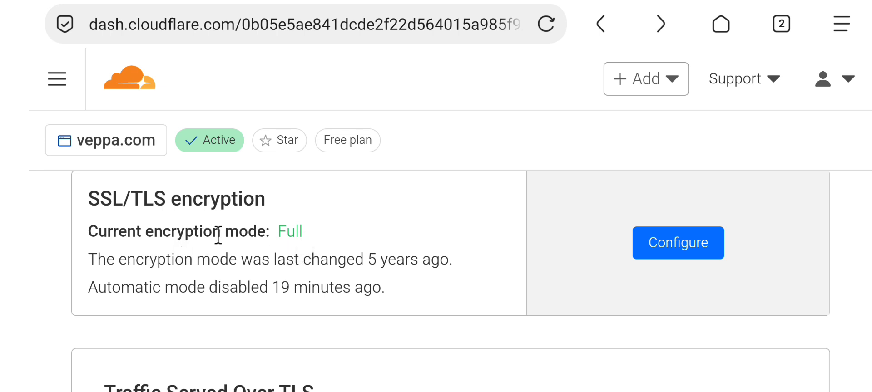
left_click_drag(304, 235, 268, 231)
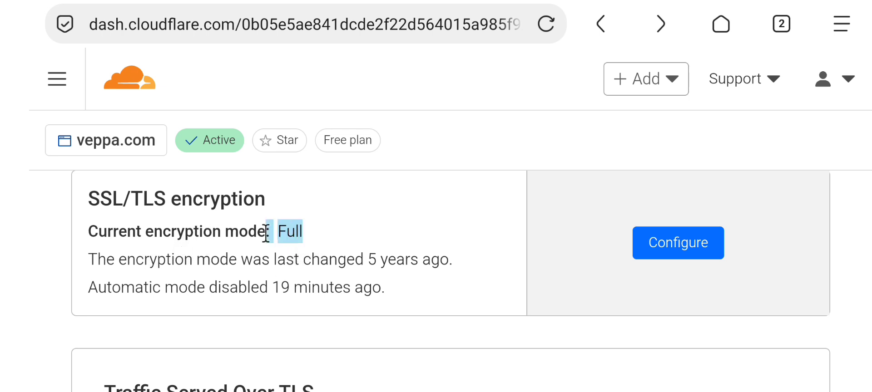
left_click(379, 259)
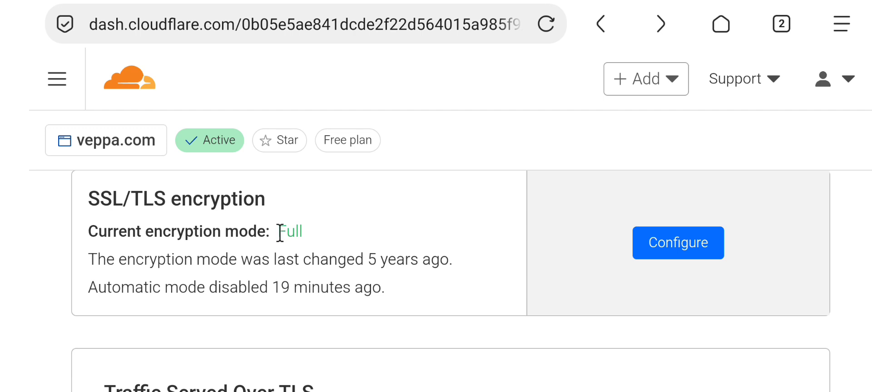
- Open the encryption mode configuration and review the custom SSL/TLS modes from Strict to Off
left_click(665, 250)
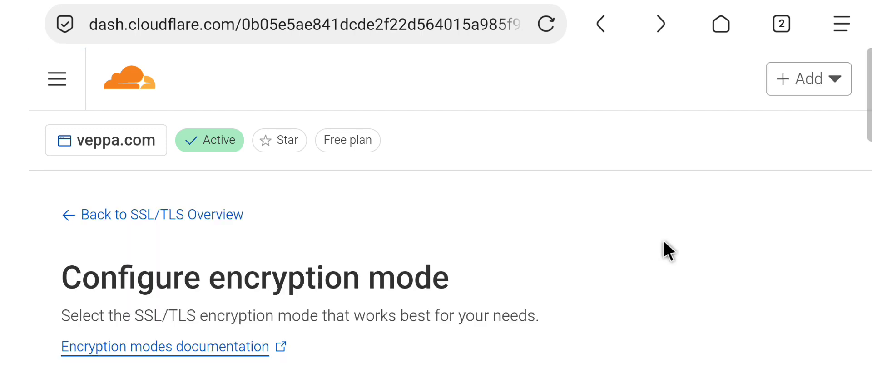
scroll(650, 275, "down", 12)
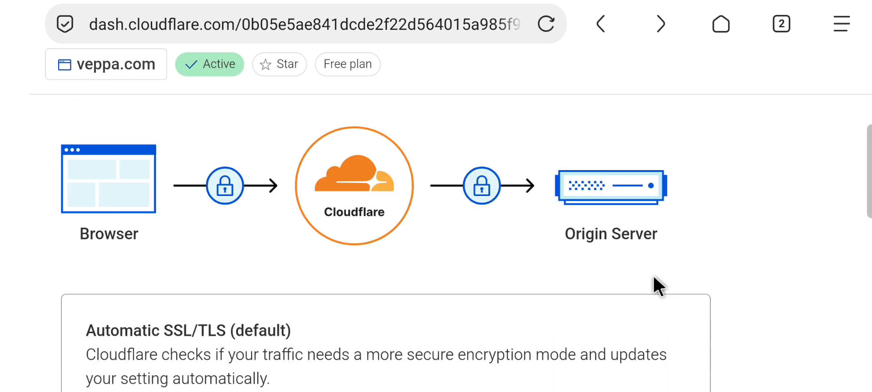
scroll(677, 281, "down", 5)
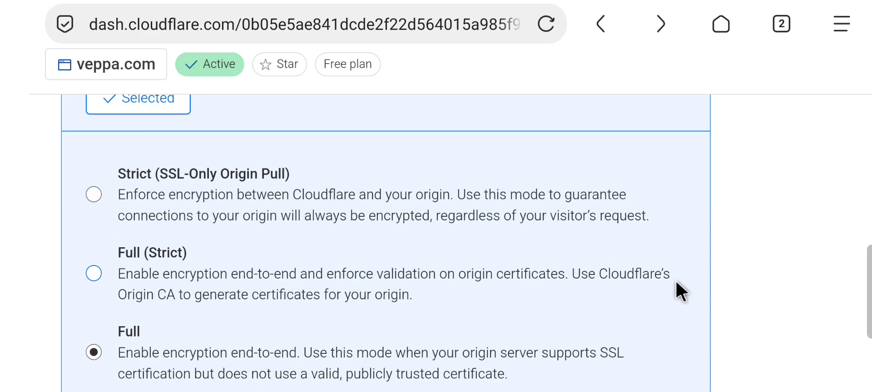
scroll(677, 281, "up", 6)
scroll(465, 282, "down", 8)
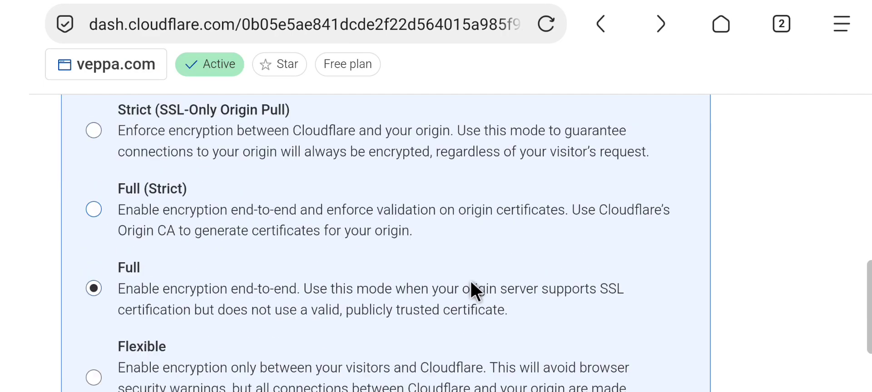
scroll(474, 279, "down", 2)
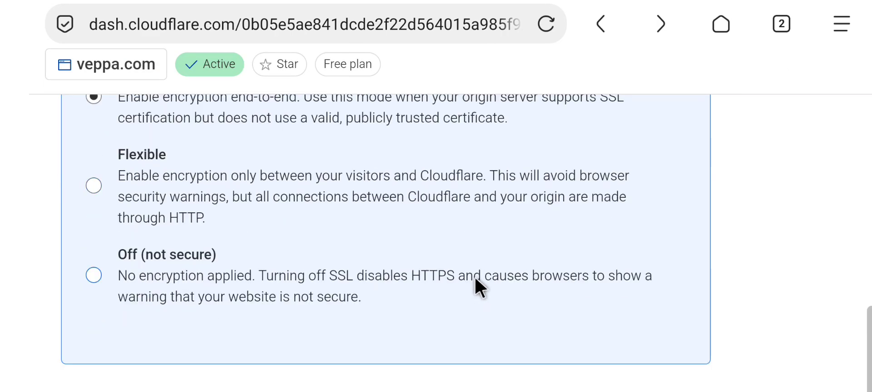
scroll(473, 278, "up", 2)
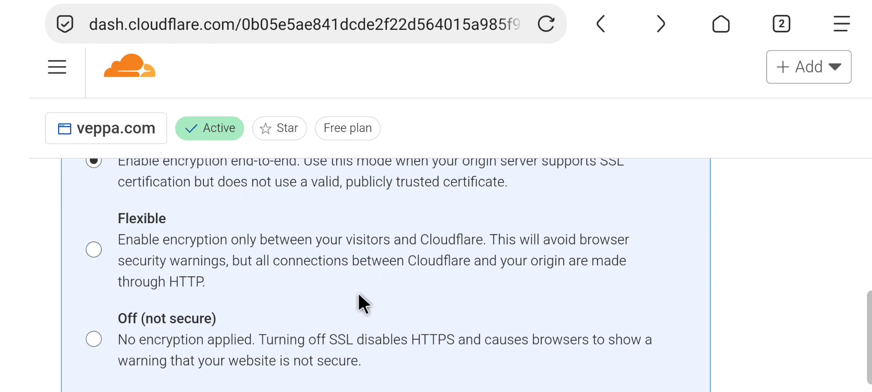
scroll(358, 300, "up", 4)
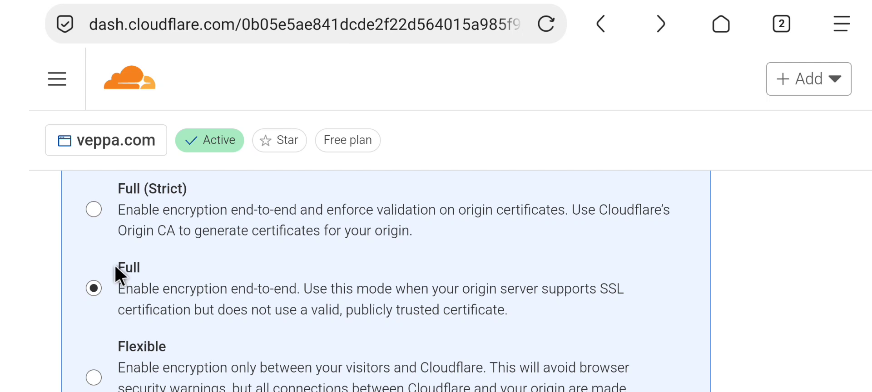
- Highlight the description of the Full encryption mode and read its origin certificate requirements
left_click_drag(114, 265, 303, 307)
left_click_drag(200, 310, 332, 314)
left_click(332, 314)
left_click_drag(220, 312, 275, 312)
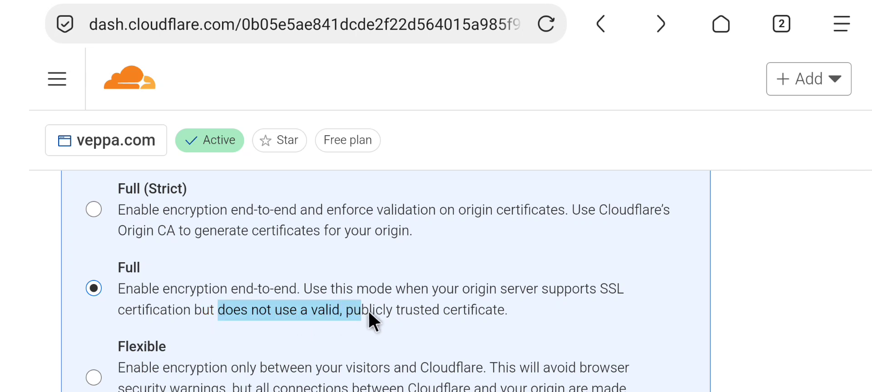
left_click(522, 314)
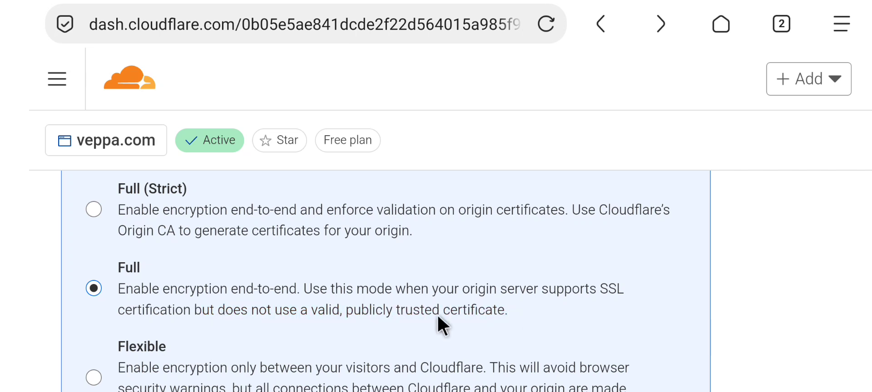
- Examine the Flexible and Off (not secure) mode descriptions and compare them with the Full and Strict modes
scroll(387, 296, "down", 2)
scroll(276, 269, "down", 2)
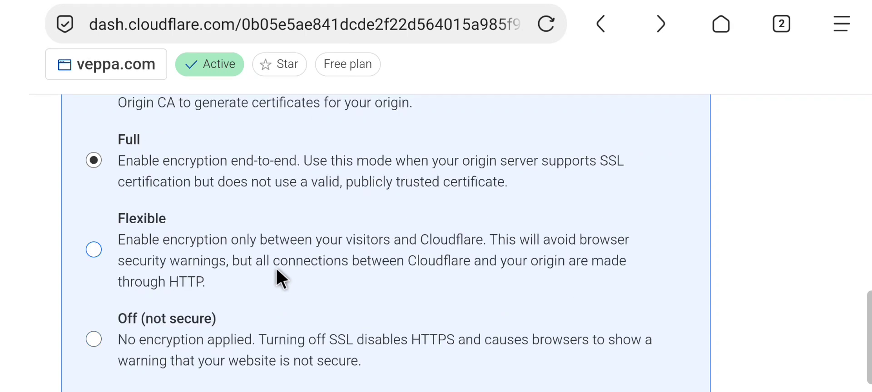
scroll(296, 197, "up", 5)
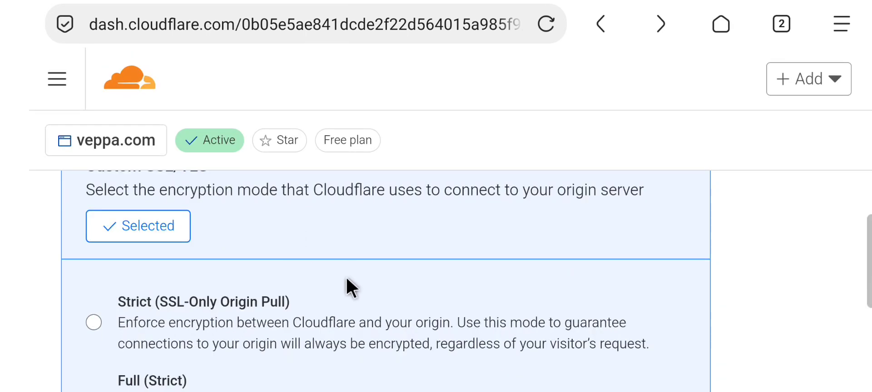
scroll(351, 278, "down", 6)
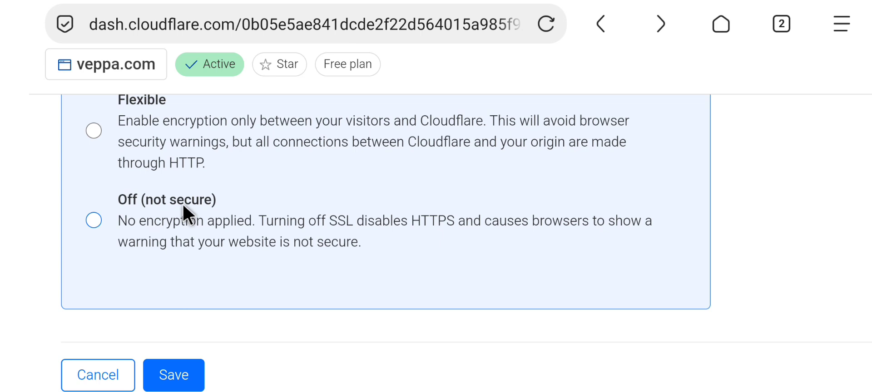
scroll(184, 204, "up", 3)
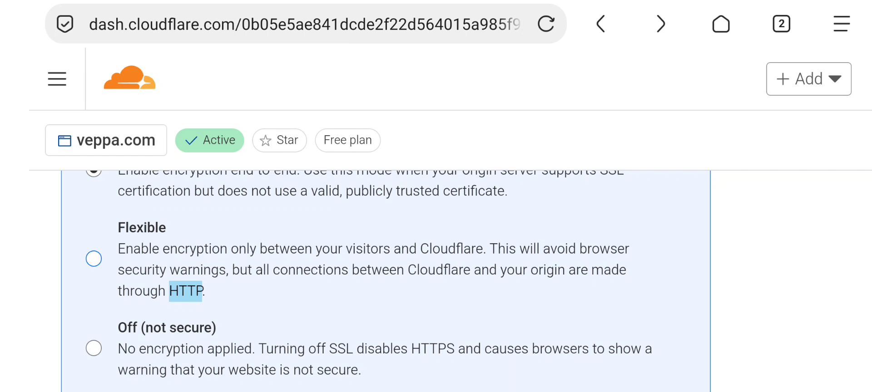
scroll(438, 345, "up", 2)
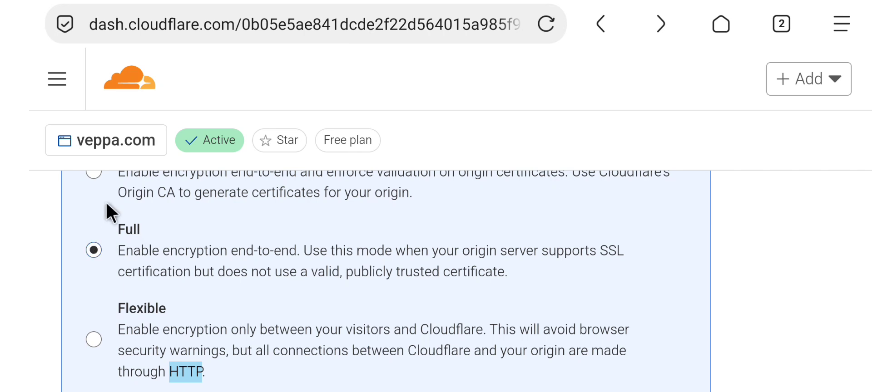
scroll(397, 270, "up", 1)
scroll(528, 227, "down", 6)
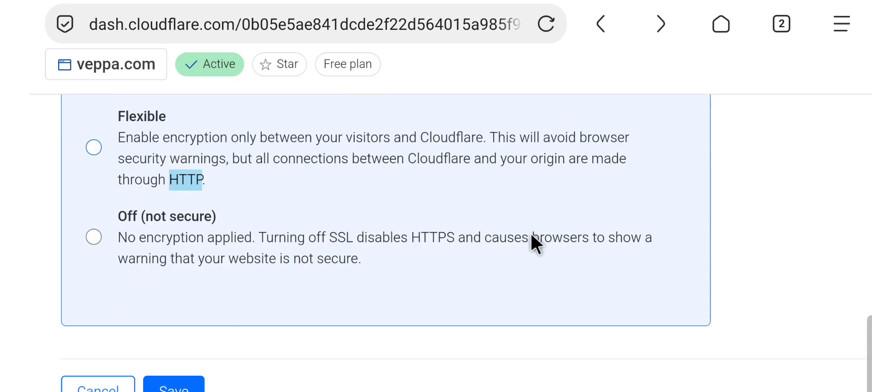
- Save the encryption mode configuration with Full selected and review the encryption summary and TLS traffic on the overview page
left_click(188, 337)
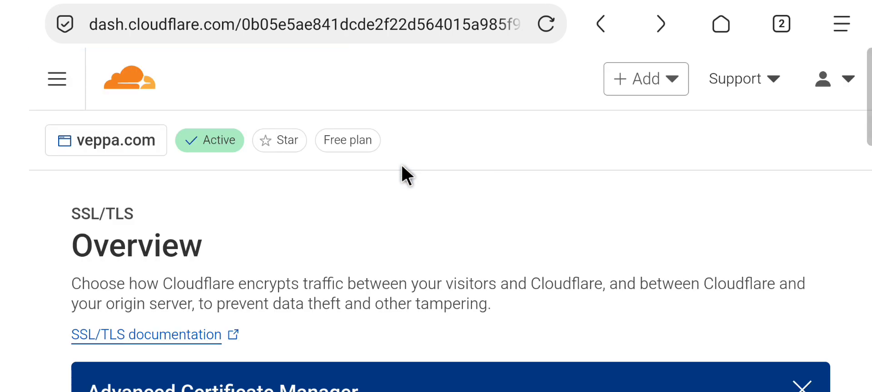
scroll(408, 182, "down", 10)
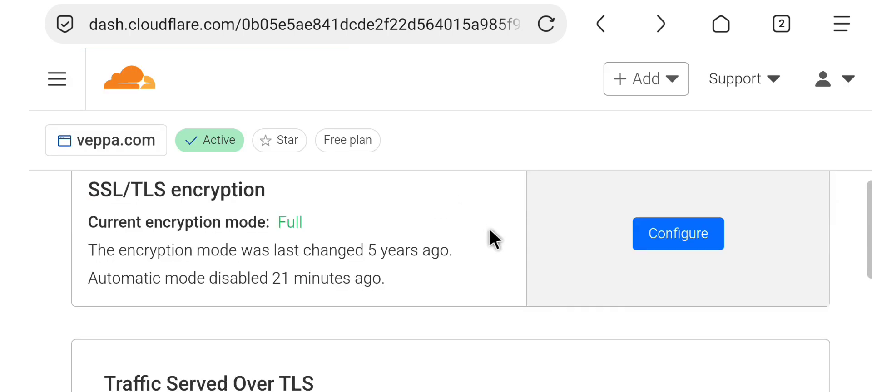
left_click_drag(95, 249, 445, 253)
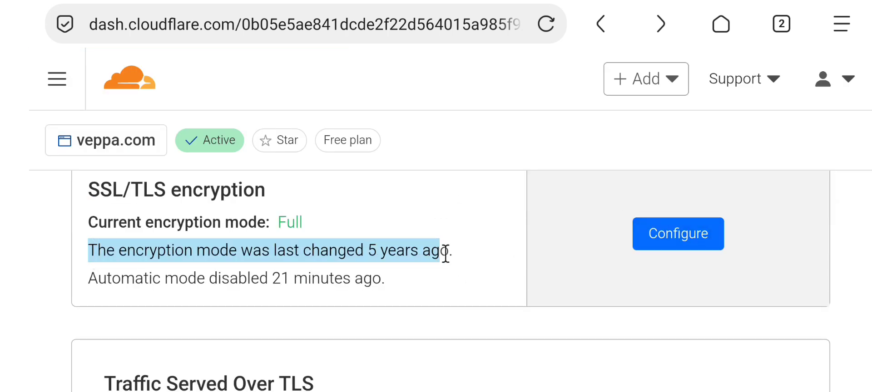
left_click(470, 252)
scroll(482, 234, "down", 4)
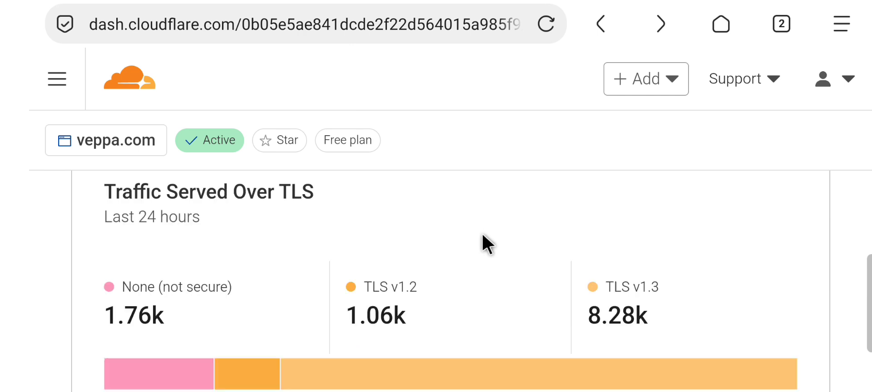
- Switch from the SSL/TLS overview to the WordPress tab and visit the veppa.com front page
scroll(483, 235, "down", 3)
scroll(482, 235, "up", 10)
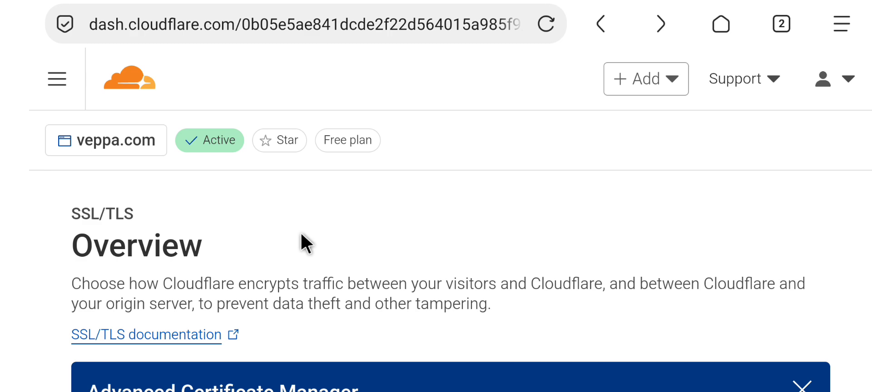
left_click(781, 23)
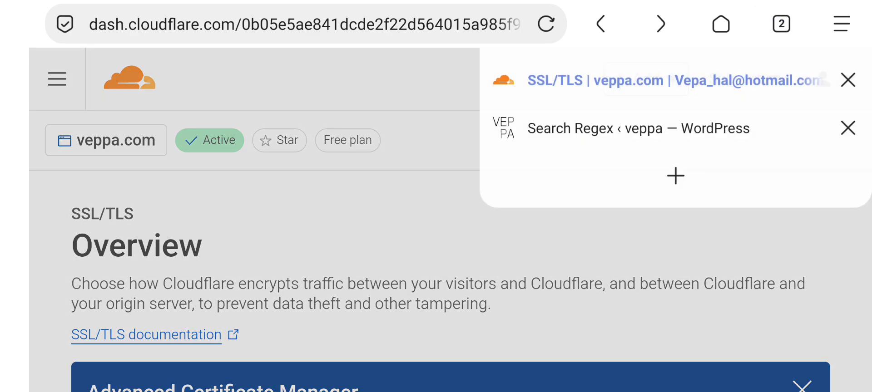
left_click(613, 126)
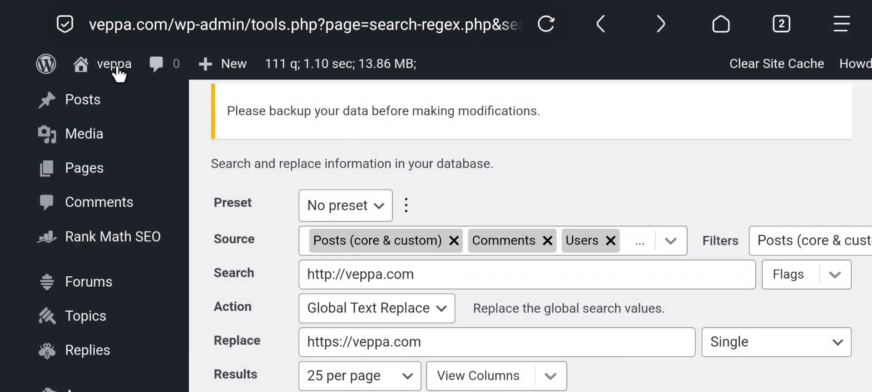
mouse_move(104, 75)
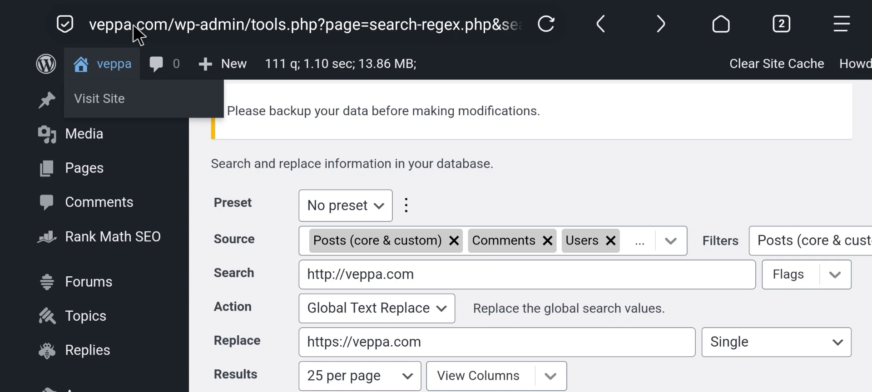
left_click(105, 101)
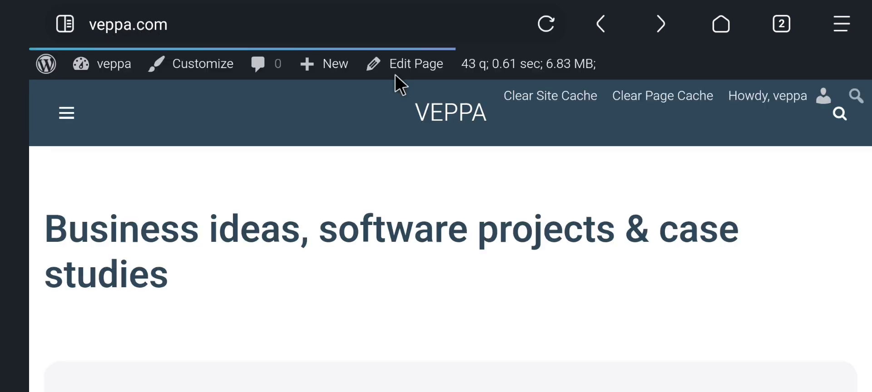
- Show the front page's full address and check its protocol prefix
left_click(149, 32)
left_click(194, 24)
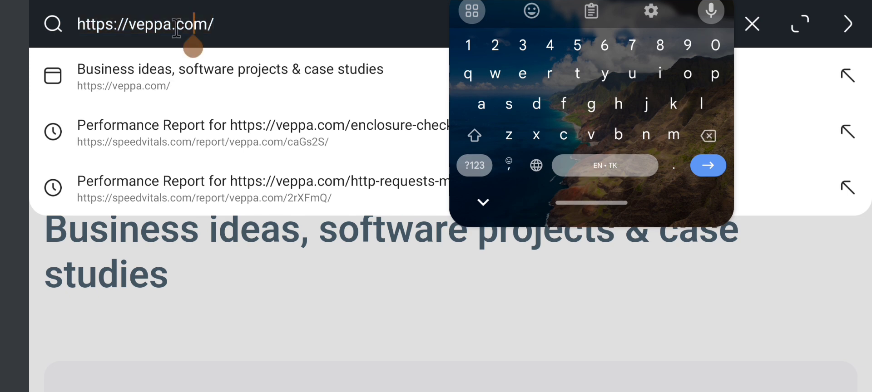
left_click_drag(110, 25, 96, 24)
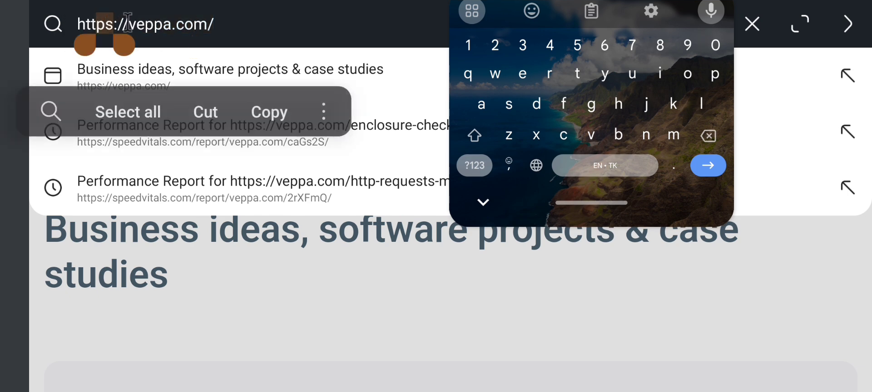
left_click(129, 25)
left_click(145, 24)
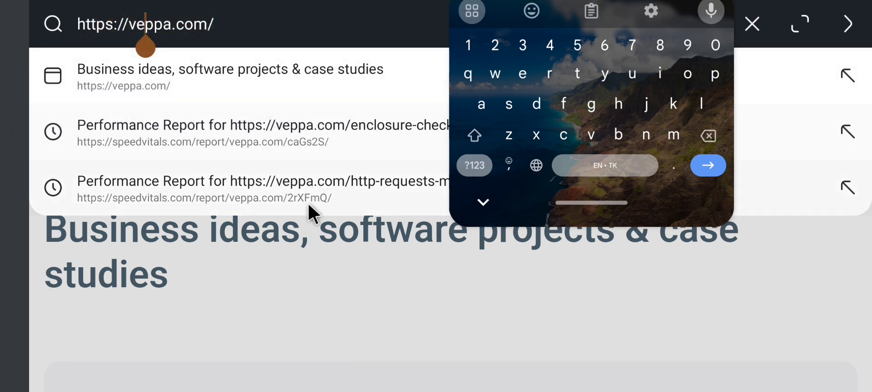
left_click(322, 265)
- View the browser's site information for veppa.com and recheck the page's full URL
left_click(64, 24)
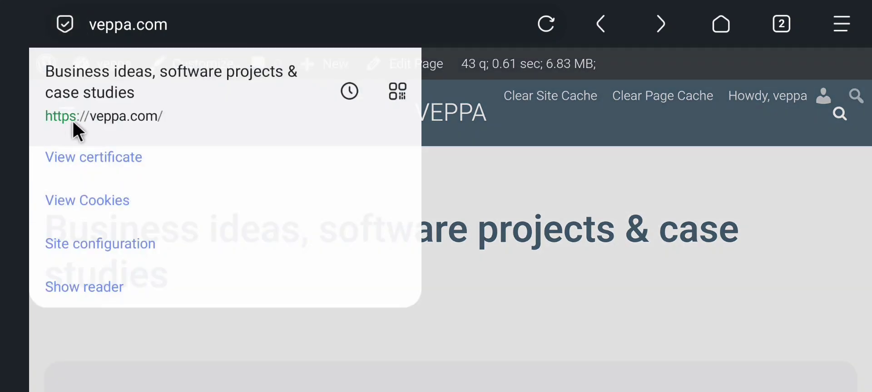
left_click(79, 139)
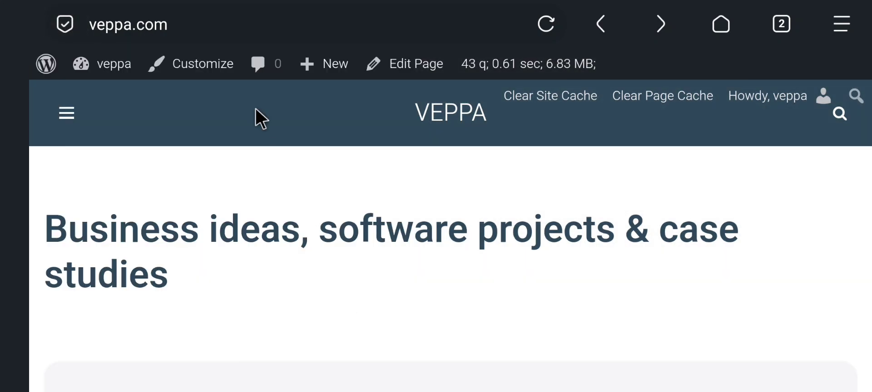
left_click(214, 25)
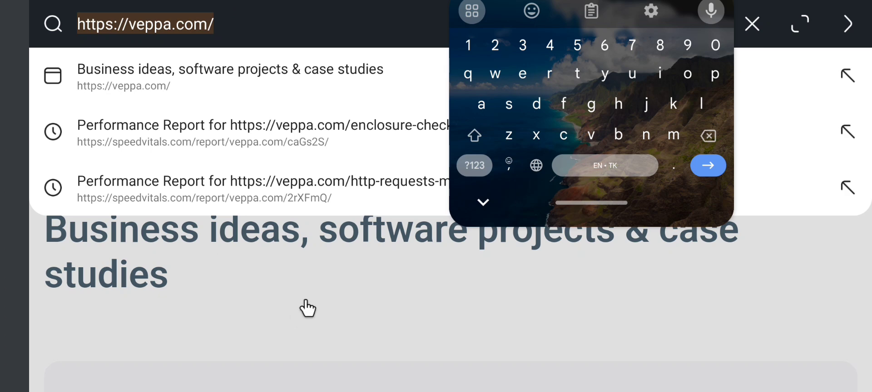
left_click(304, 299)
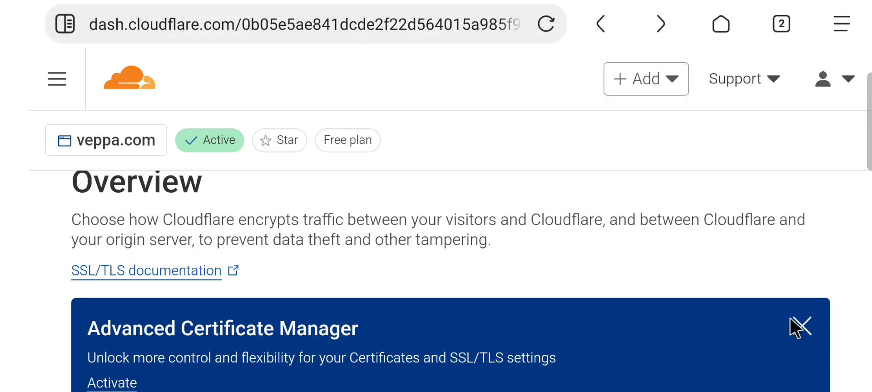
- Dismiss the Advanced Certificate Manager banner on Cloudflare's SSL/TLS overview and open the Edge Certificates settings
left_click(801, 326)
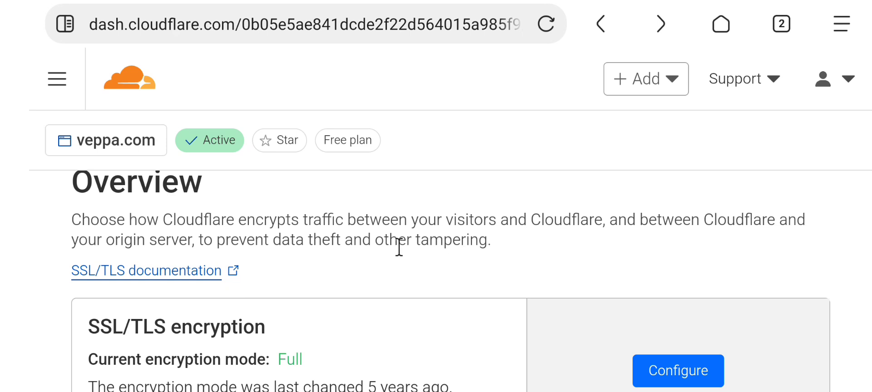
left_click(53, 81)
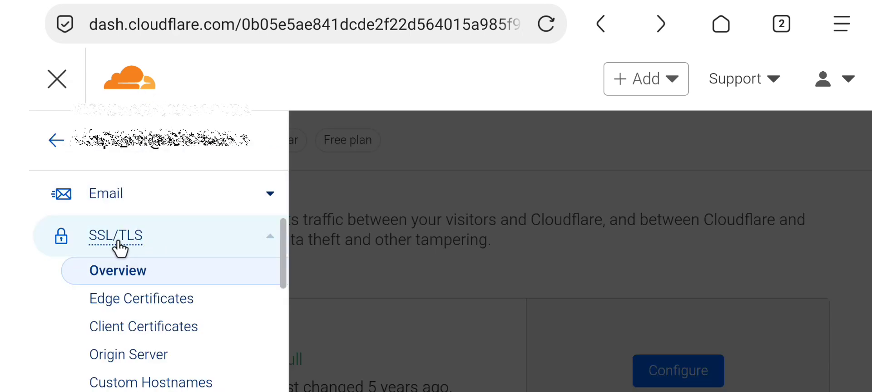
scroll(127, 250, "down", 2)
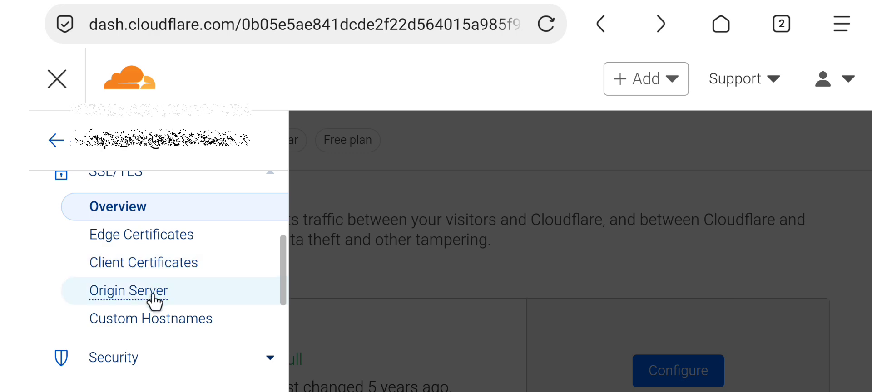
left_click(170, 247)
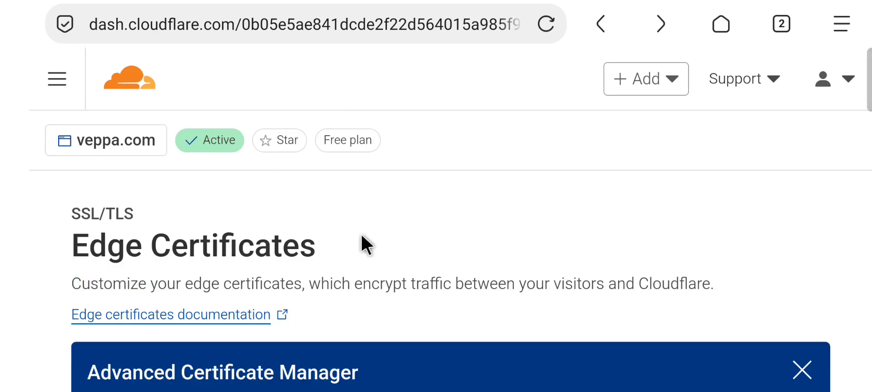
- Find the Always Use HTTPS setting and examine its state and its description of http-to-https redirects
scroll(587, 270, "down", 5)
scroll(586, 269, "down", 10)
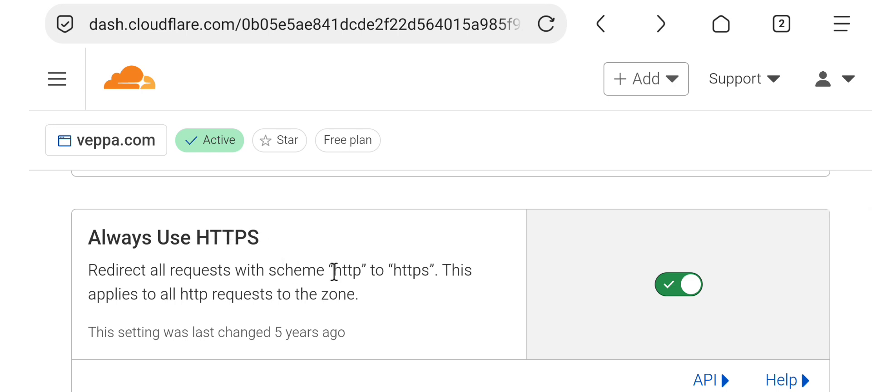
left_click_drag(333, 271, 361, 273)
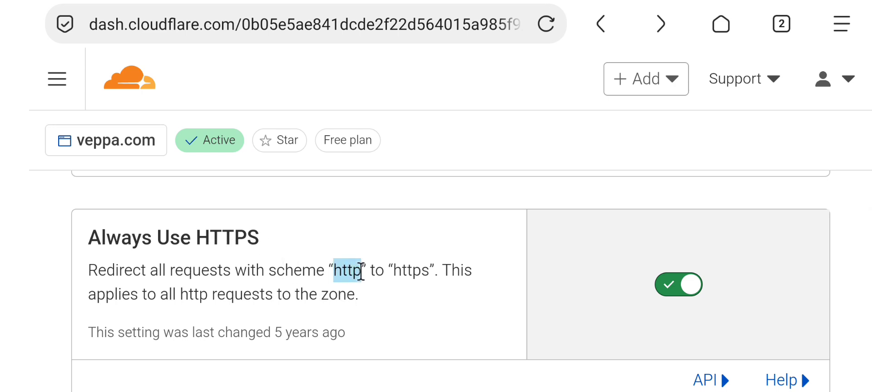
left_click(371, 284)
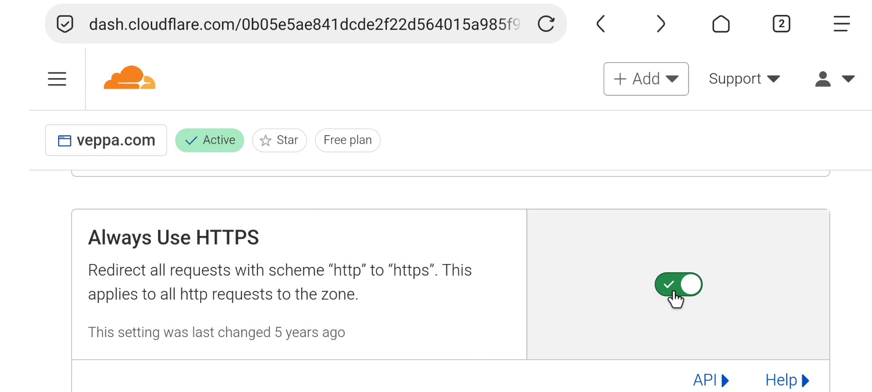
- Look through the HSTS, Opportunistic Encryption and TLS 1.3 settings on the way to Automatic HTTPS Rewrites
scroll(489, 291, "down", 4)
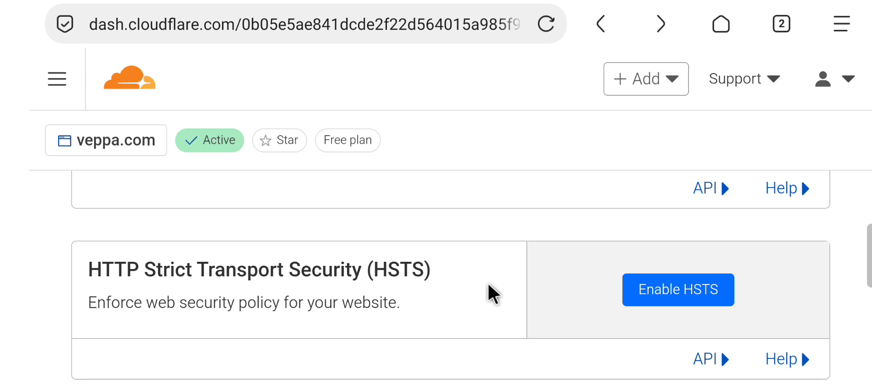
scroll(488, 284, "down", 6)
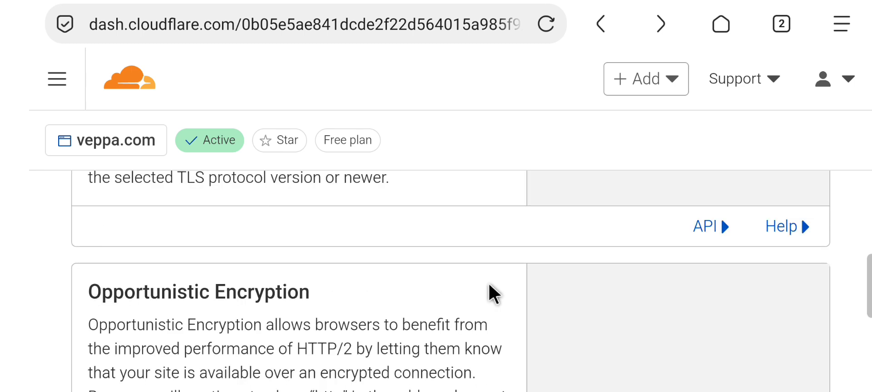
scroll(489, 285, "down", 8)
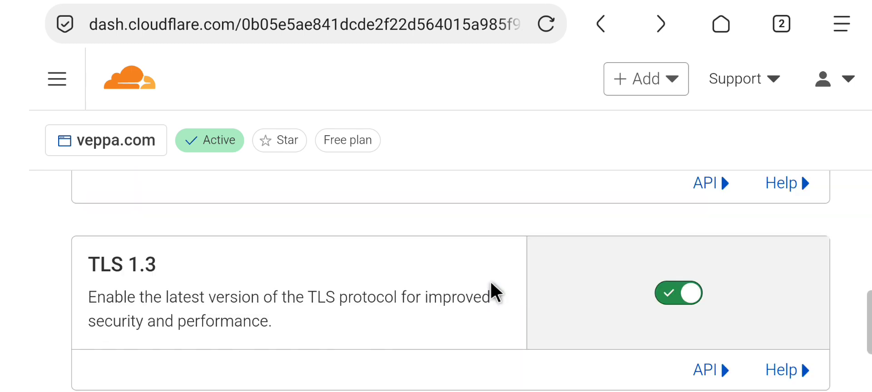
scroll(493, 279, "down", 6)
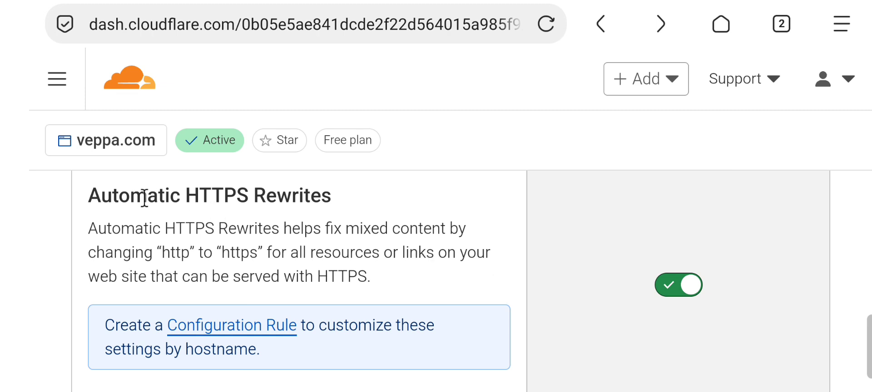
- Read the Automatic HTTPS Rewrites description, highlighting its http and https wording, and check the setting's state
left_click_drag(187, 195, 248, 195)
left_click(279, 224)
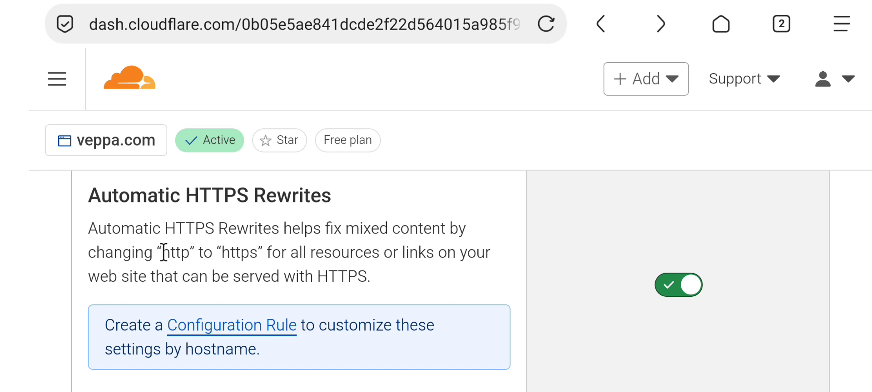
left_click_drag(162, 252, 192, 253)
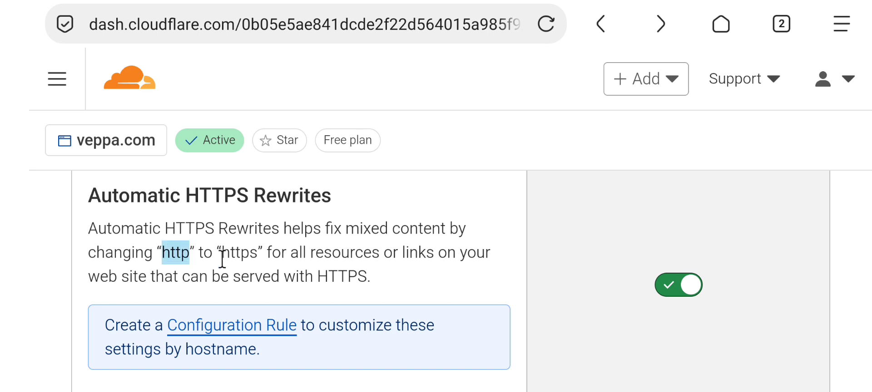
left_click(237, 262)
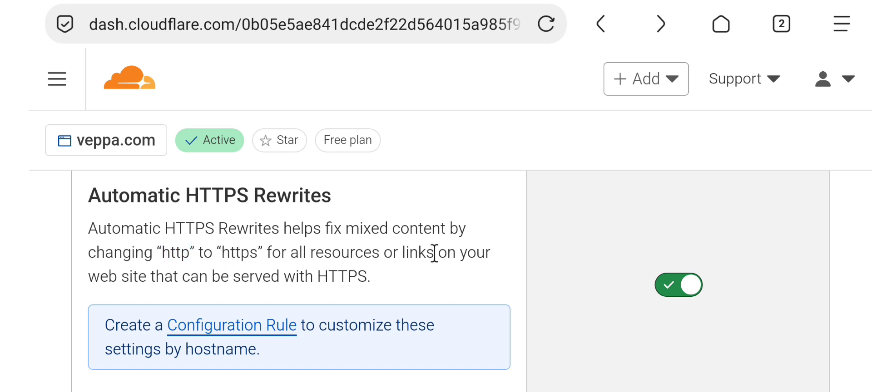
left_click_drag(223, 255, 258, 254)
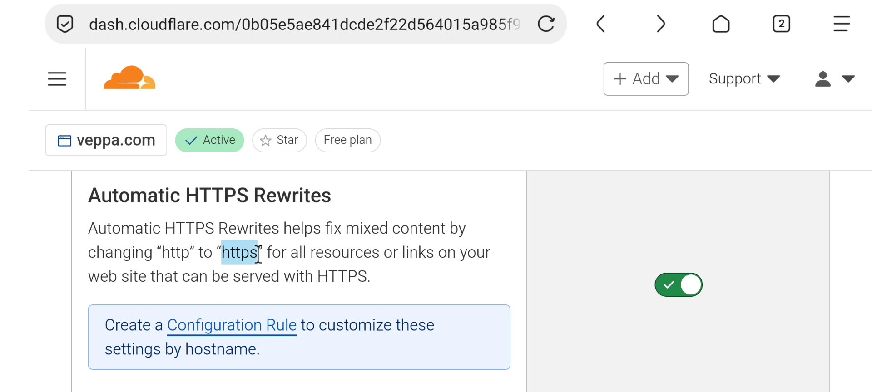
left_click(270, 271)
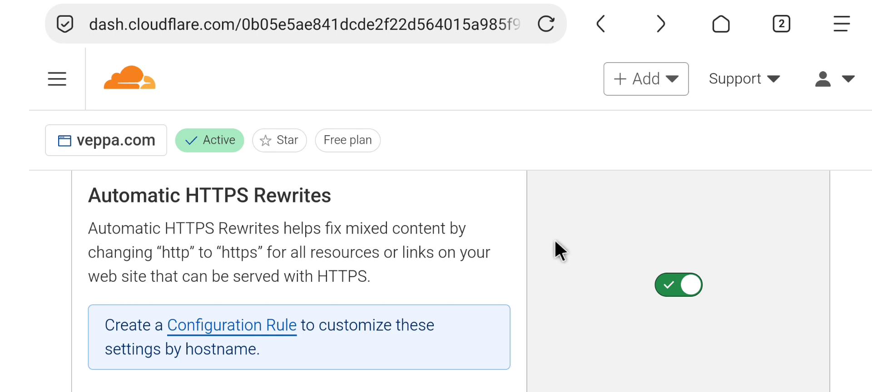
scroll(555, 241, "down", 3)
scroll(518, 268, "up", 3)
scroll(521, 273, "up", 1)
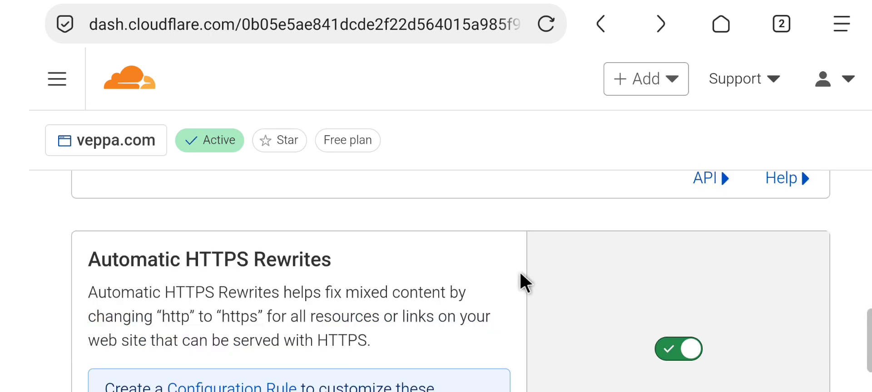
scroll(520, 273, "down", 1)
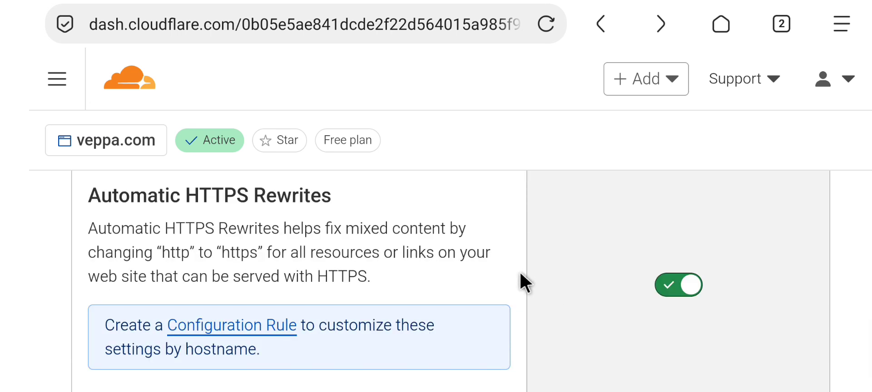